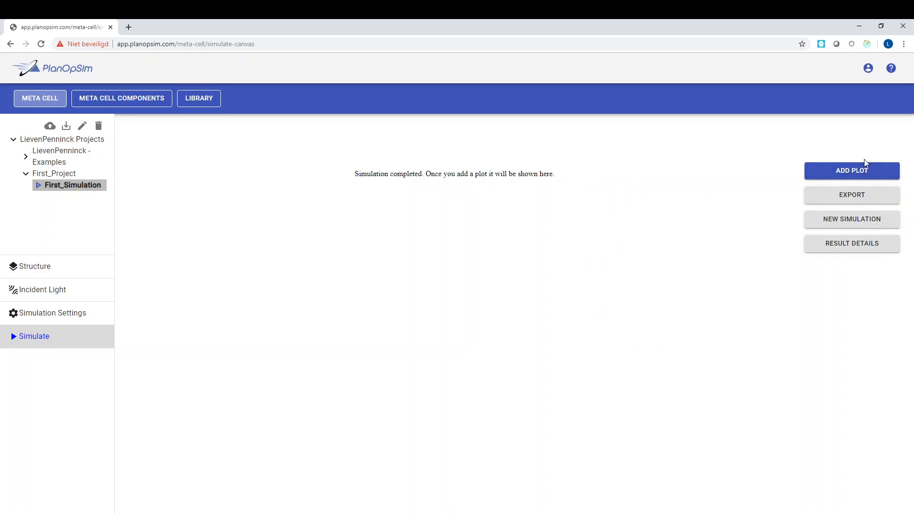
# Add a plot to the completed simulation and choose Line as its plot type.
pyautogui.click(856, 172)
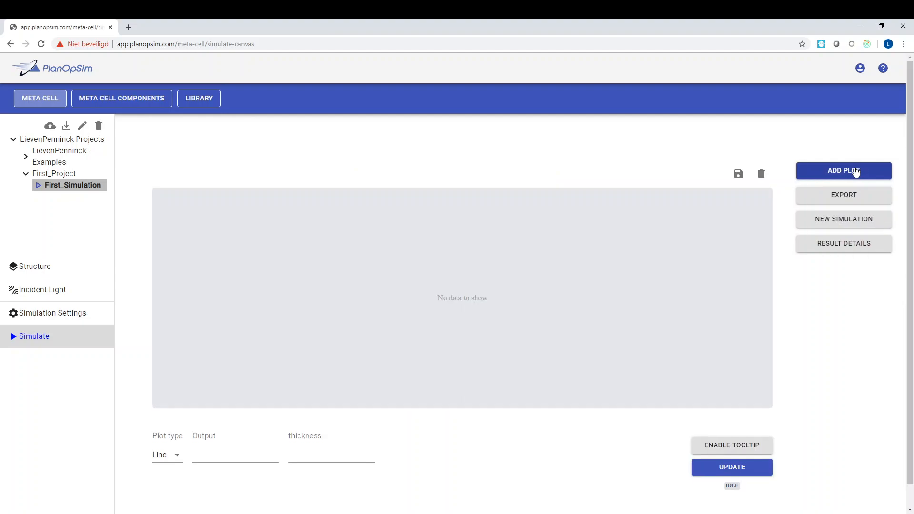
pyautogui.scroll(-1, 567, 238)
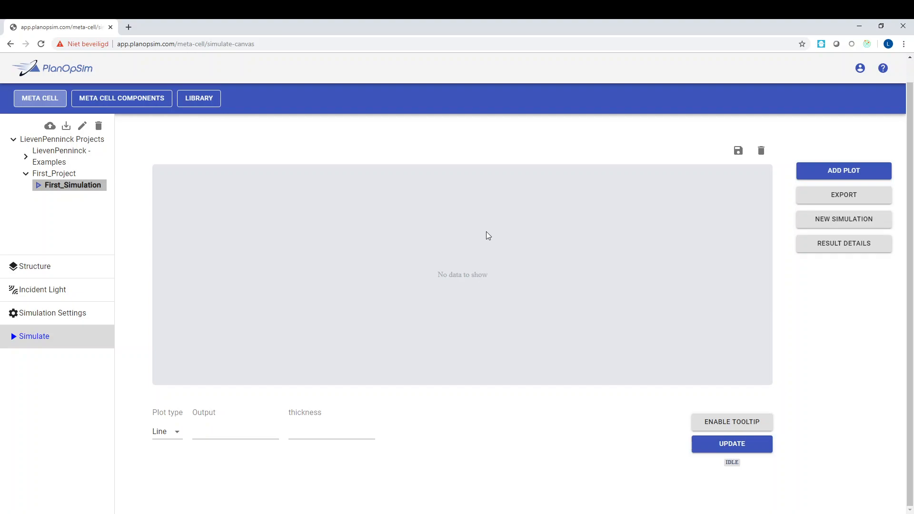
pyautogui.scroll(1, 253, 334)
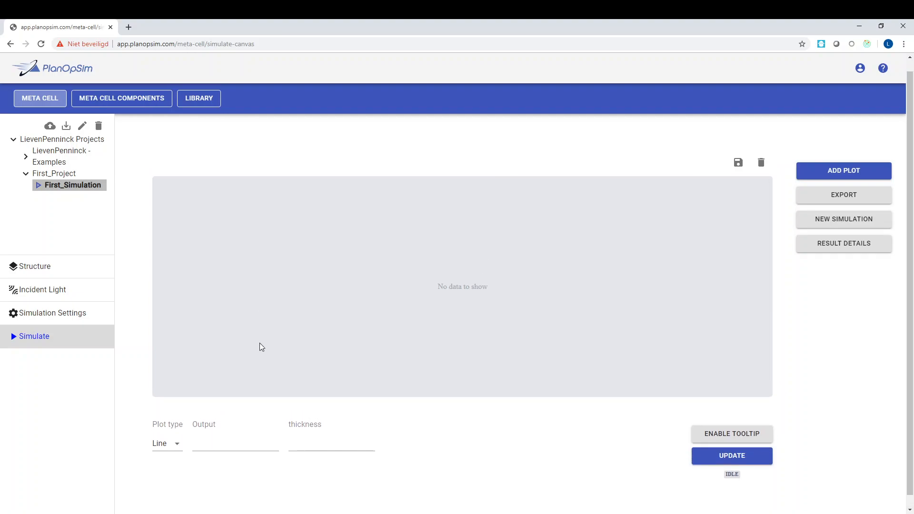
pyautogui.click(180, 444)
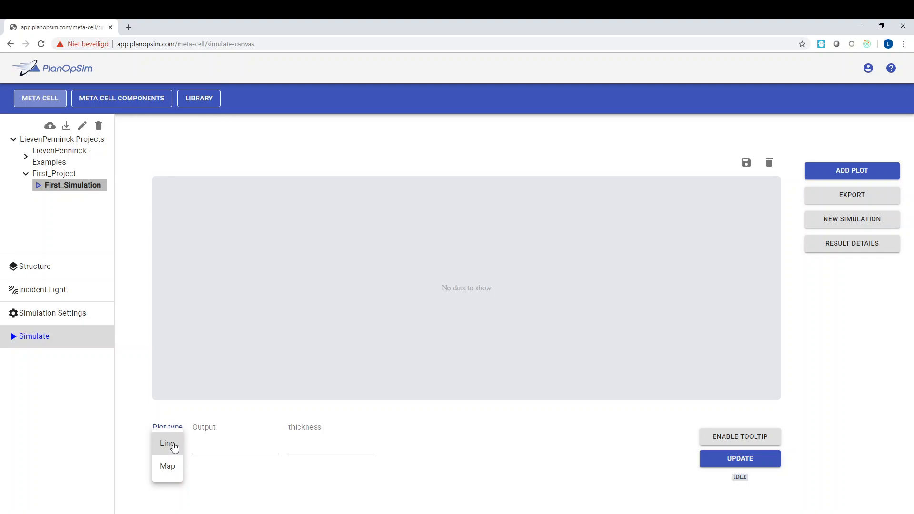
pyautogui.click(175, 447)
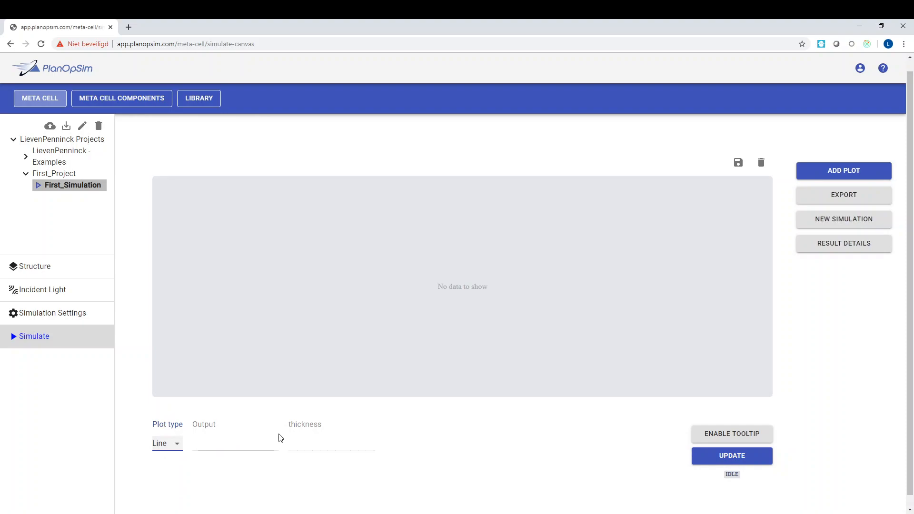
# Start defining the plot's output by choosing reflection R, order 0,0 and TE polarization.
pyautogui.click(238, 446)
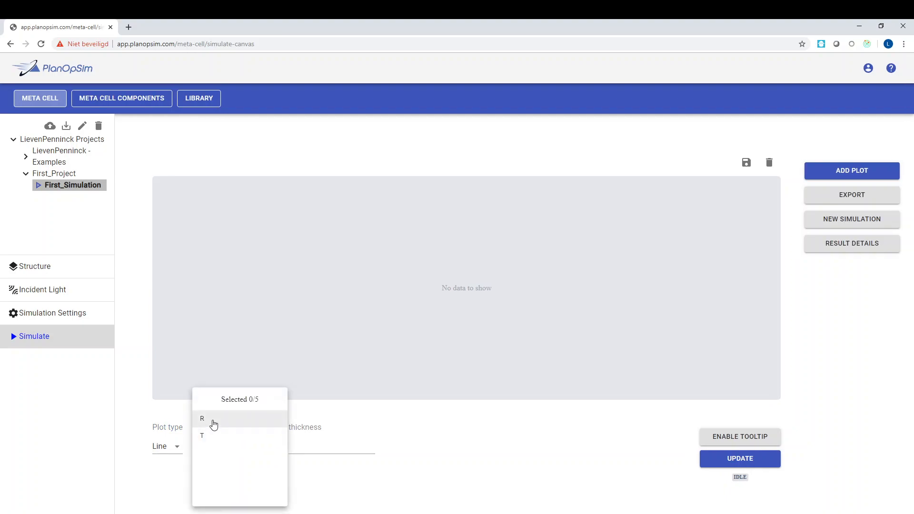
pyautogui.click(225, 424)
pyautogui.click(225, 421)
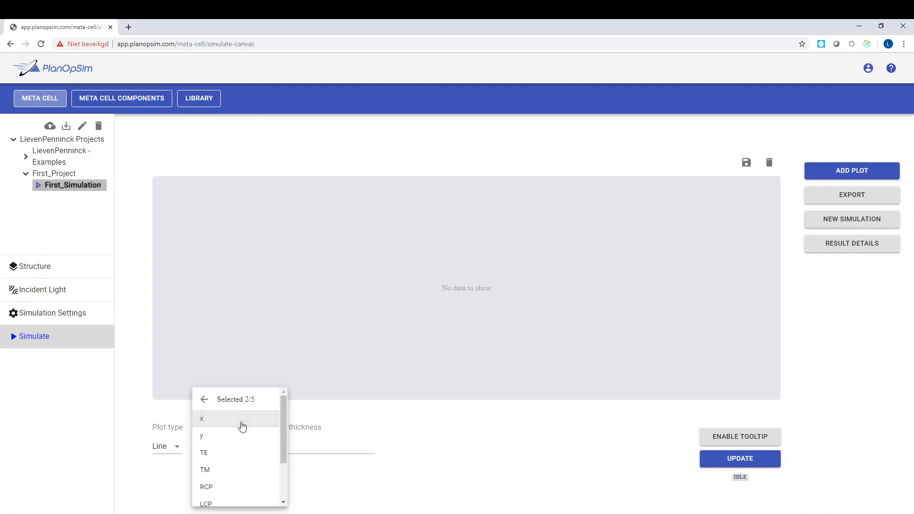
pyautogui.scroll(-3, 236, 436)
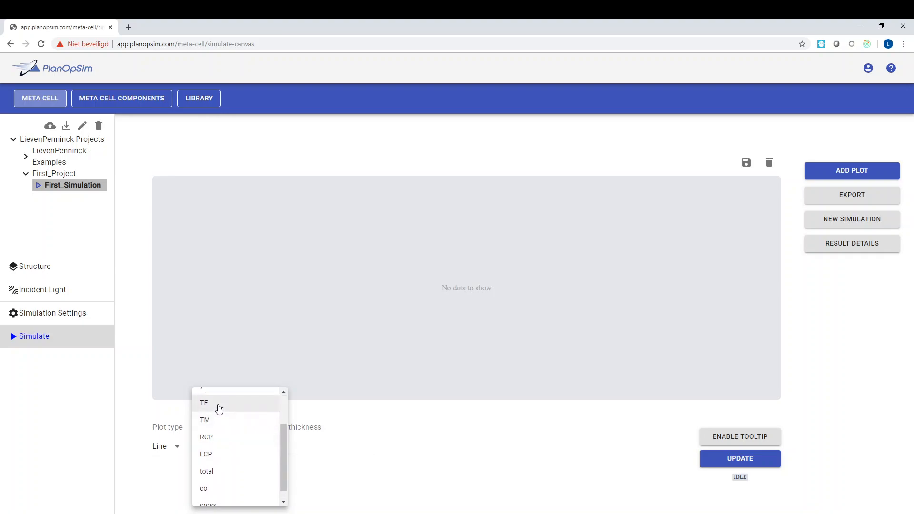
pyautogui.scroll(3, 236, 468)
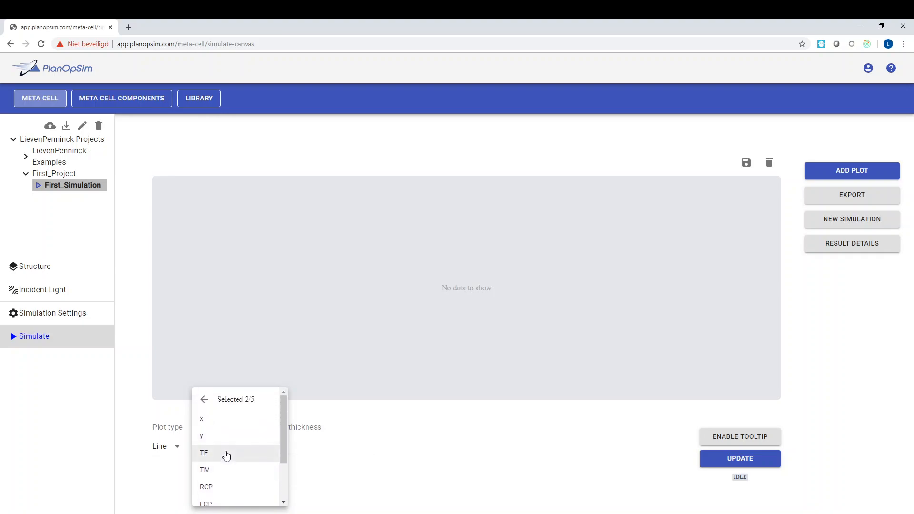
pyautogui.click(225, 456)
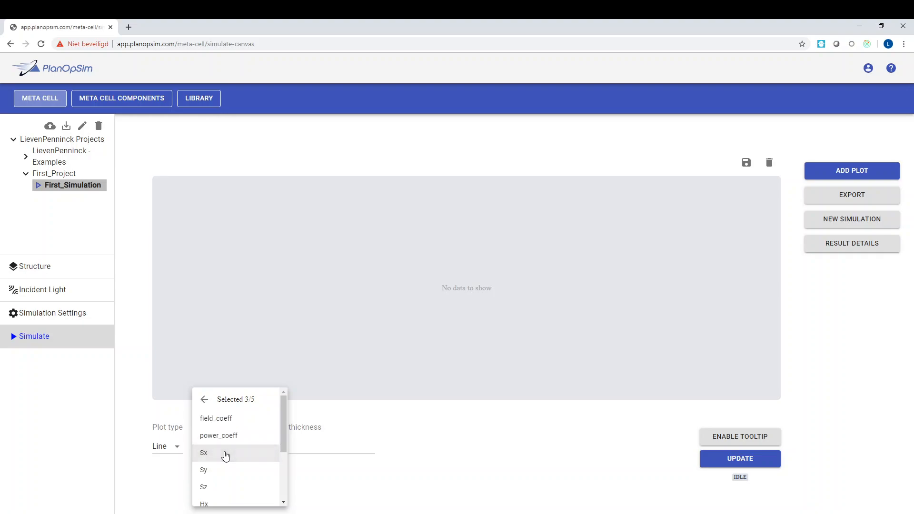
# Complete the plot's output with power_coeff and the absolute value Abs.
pyautogui.scroll(-1, 228, 439)
pyautogui.scroll(1, 231, 438)
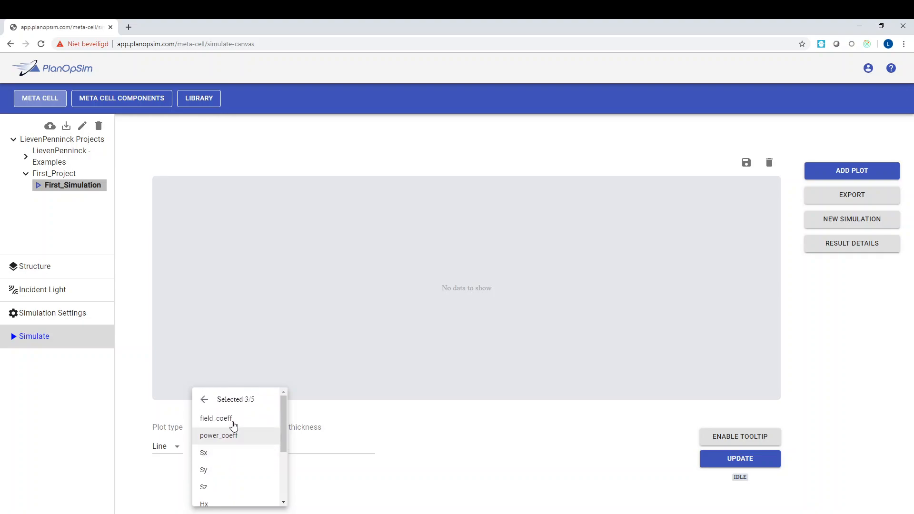
pyautogui.scroll(-1, 231, 429)
pyautogui.scroll(1, 232, 431)
pyautogui.scroll(-1, 238, 442)
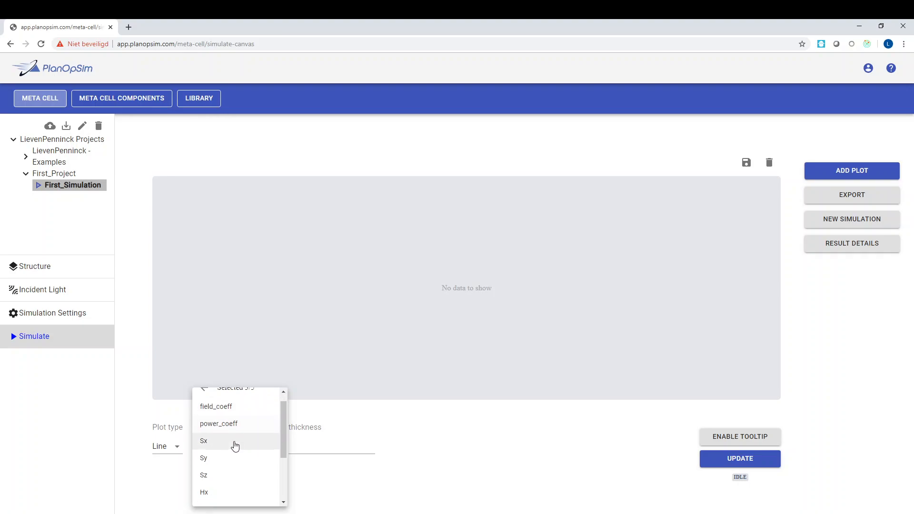
pyautogui.scroll(-3, 232, 451)
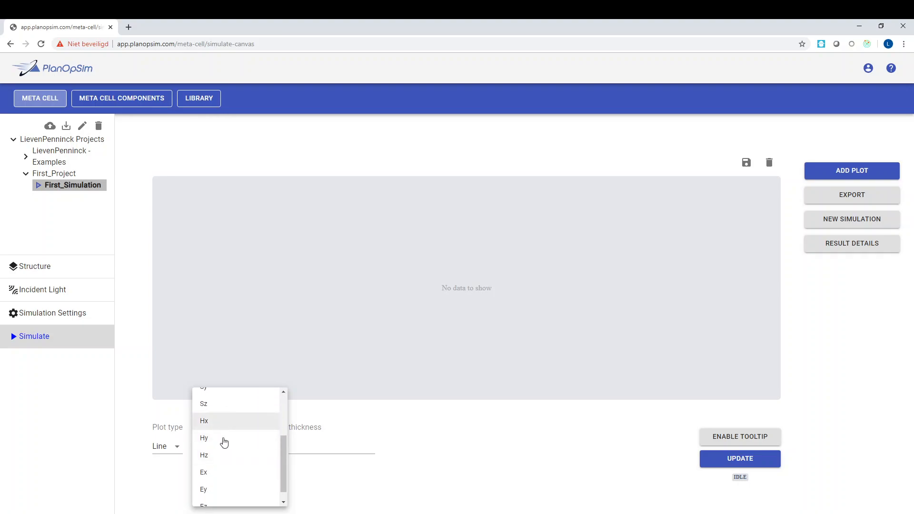
pyautogui.scroll(4, 222, 469)
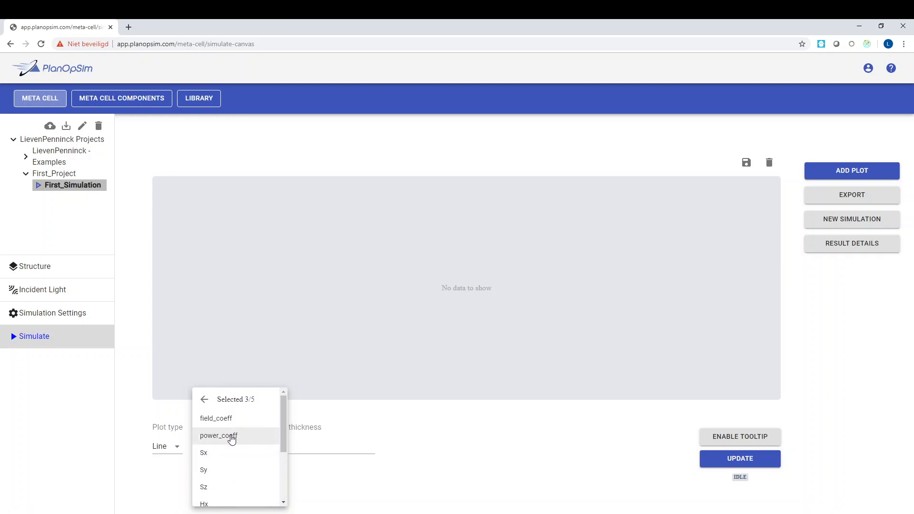
pyautogui.click(232, 437)
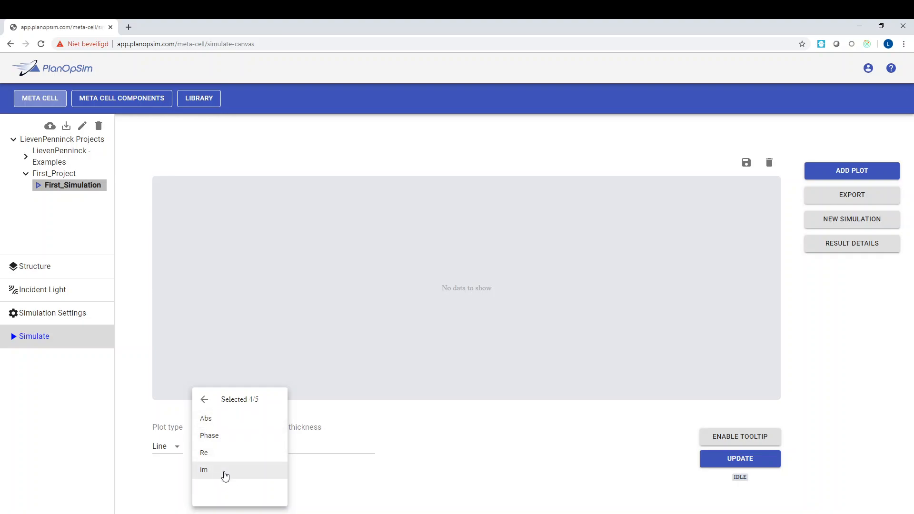
pyautogui.click(222, 424)
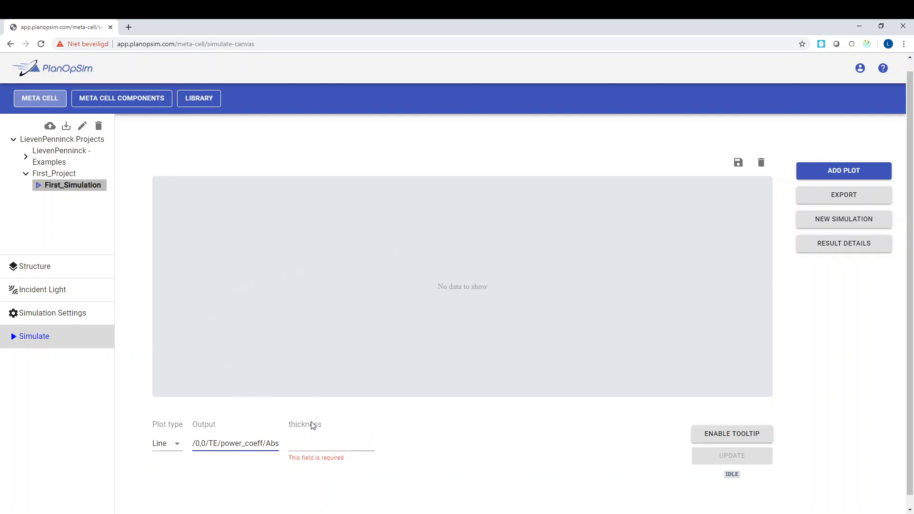
# Assign thickness to the x axis and update the reflection plot.
pyautogui.click(302, 448)
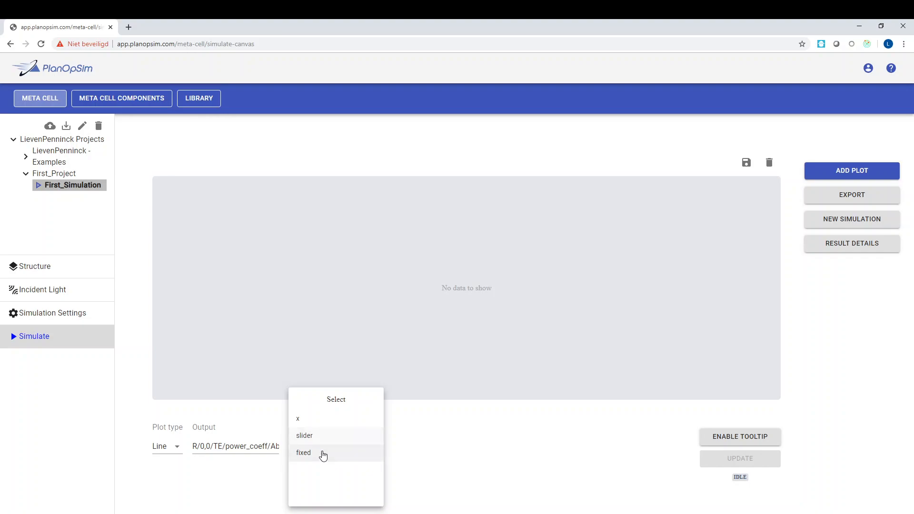
pyautogui.click(326, 425)
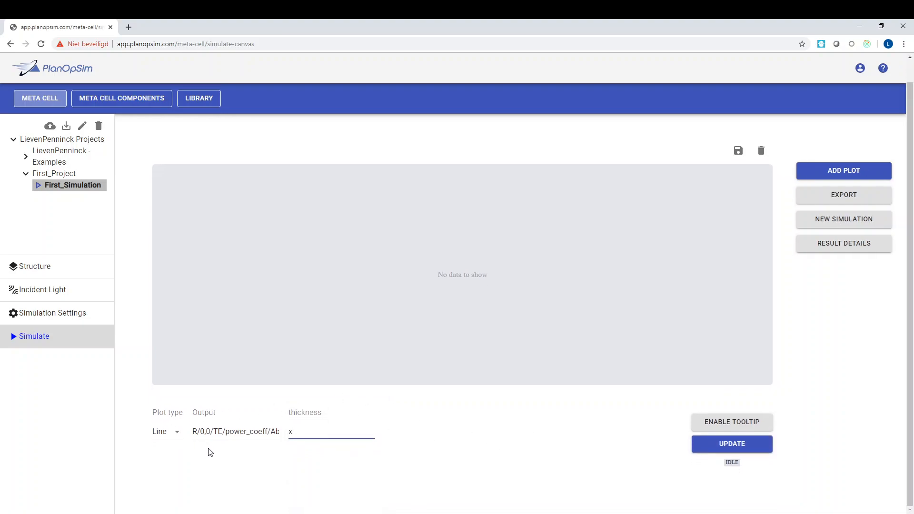
pyautogui.click(740, 448)
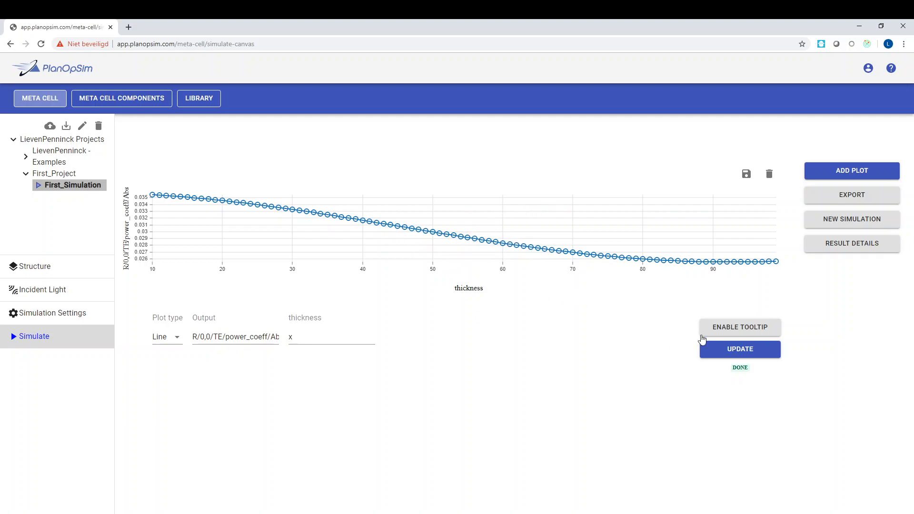
# Switch the reflection plot's tooltip on and back off.
pyautogui.click(720, 327)
pyautogui.click(718, 332)
pyautogui.click(718, 332)
pyautogui.click(725, 329)
# Export the reflection plot both as an image and as a CSV file.
pyautogui.click(747, 176)
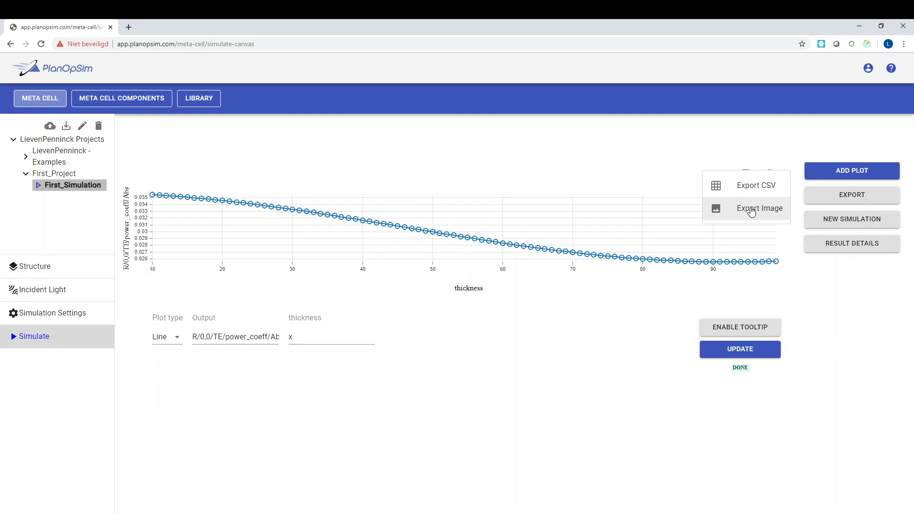
pyautogui.click(751, 212)
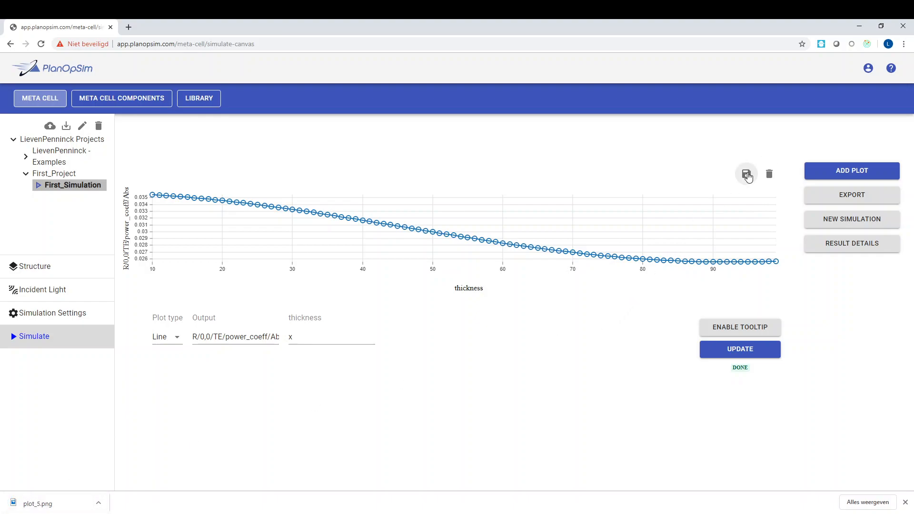
pyautogui.click(746, 173)
pyautogui.click(741, 189)
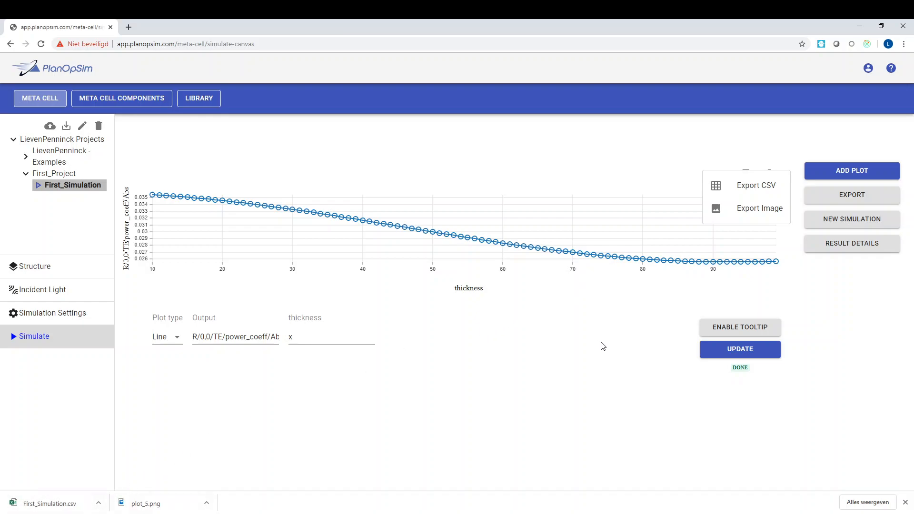
pyautogui.click(618, 351)
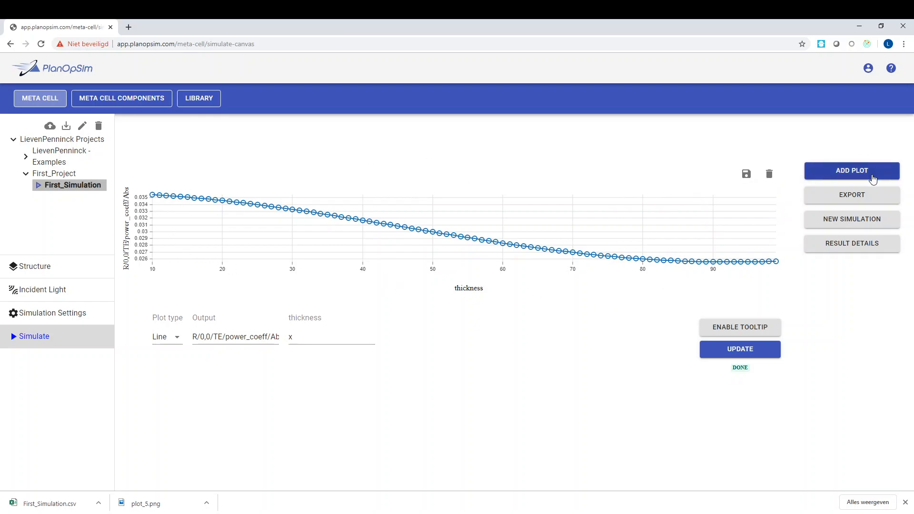
# Add a second line plot and set its output to T/0,0/TE/power_coeff/Abs.
pyautogui.click(852, 171)
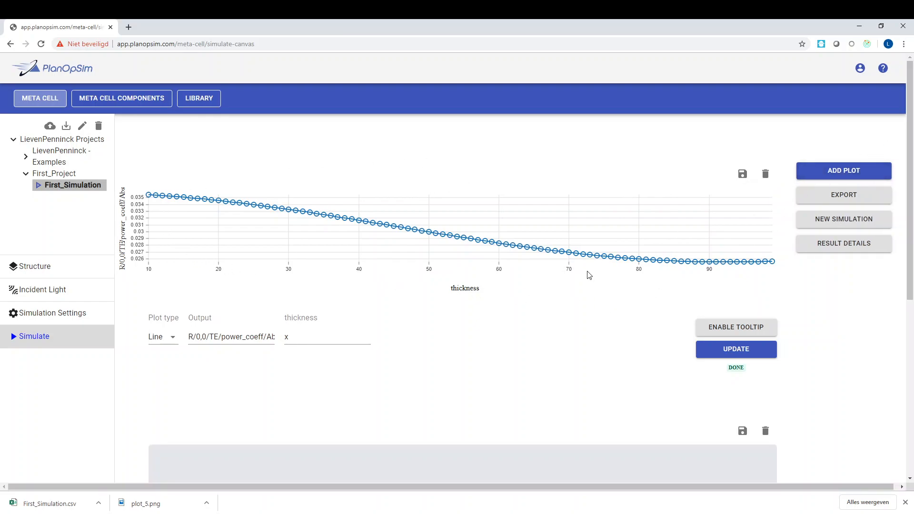
pyautogui.scroll(-4, 587, 273)
pyautogui.scroll(-3, 399, 353)
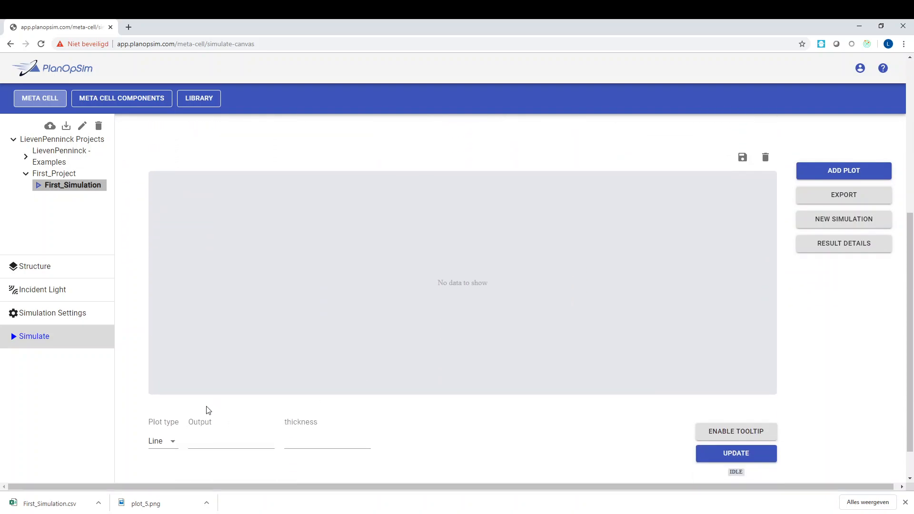
pyautogui.scroll(-1, 190, 424)
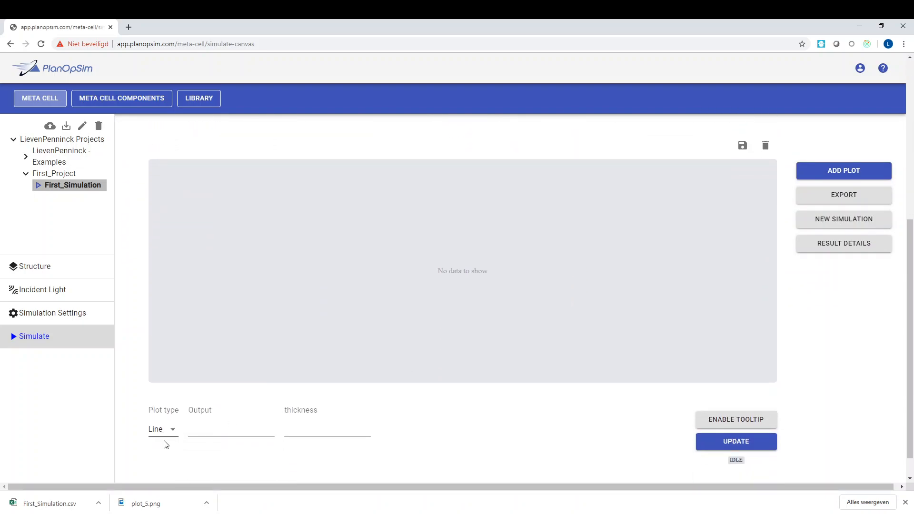
pyautogui.click(203, 431)
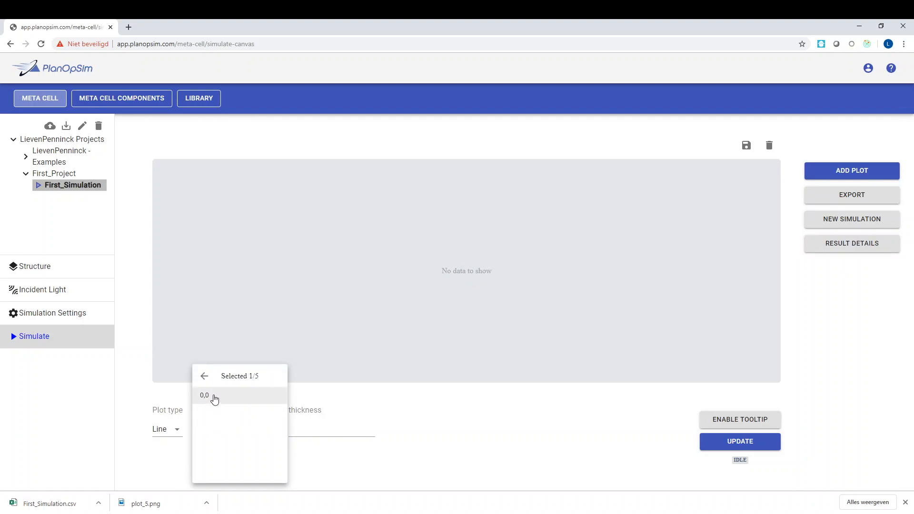
pyautogui.click(214, 398)
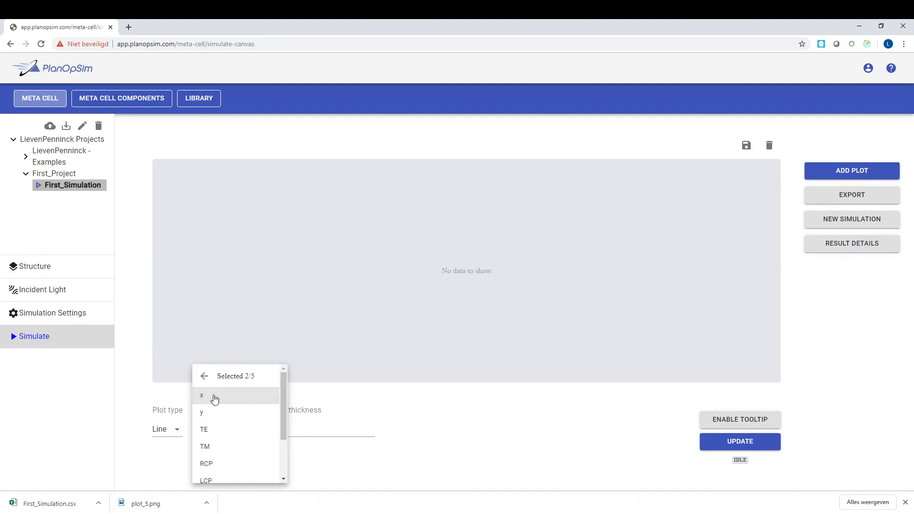
pyautogui.click(215, 437)
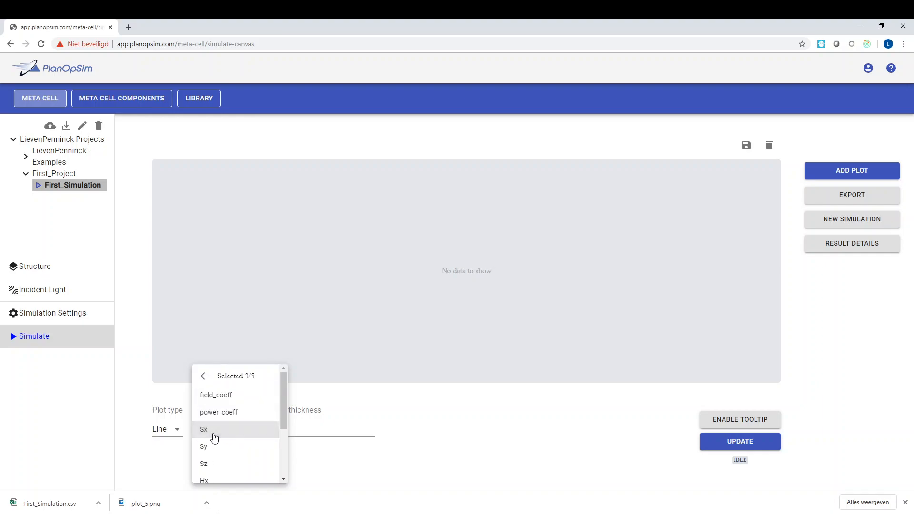
pyautogui.click(225, 413)
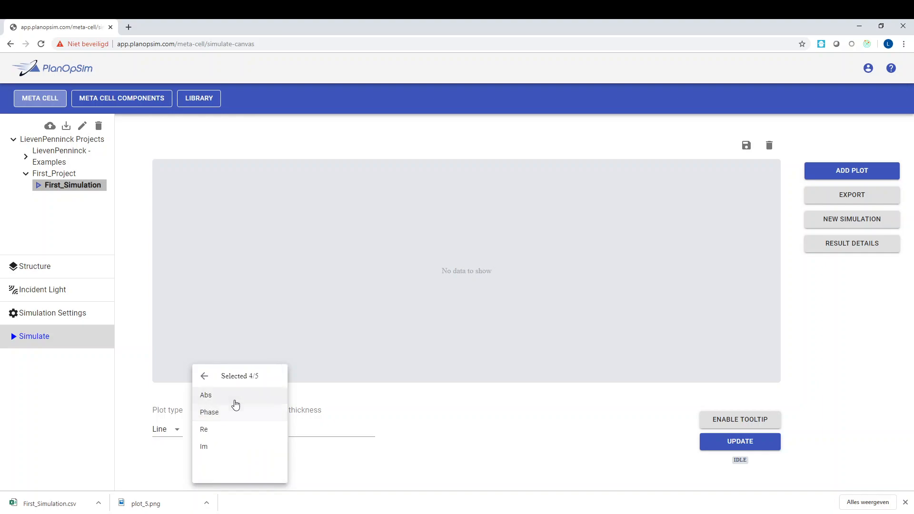
pyautogui.click(229, 399)
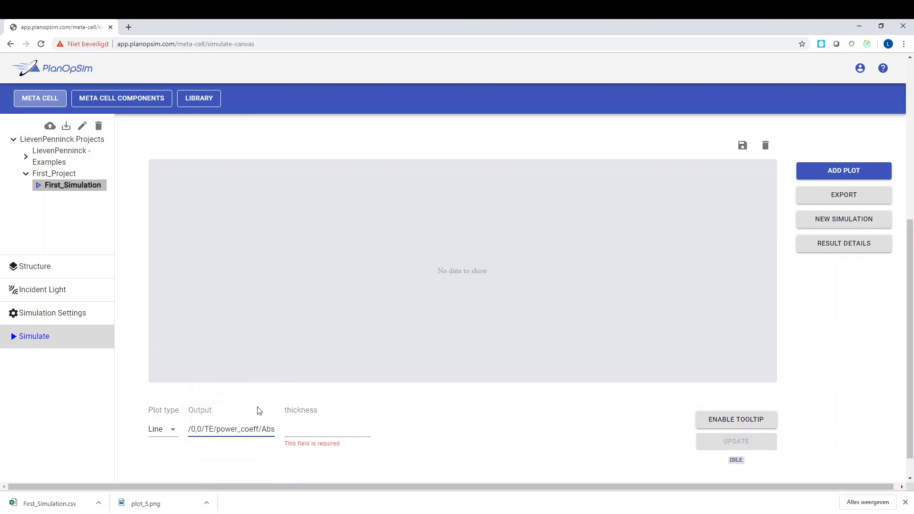
# Assign thickness to the x axis of the transmission plot and update it.
pyautogui.click(299, 431)
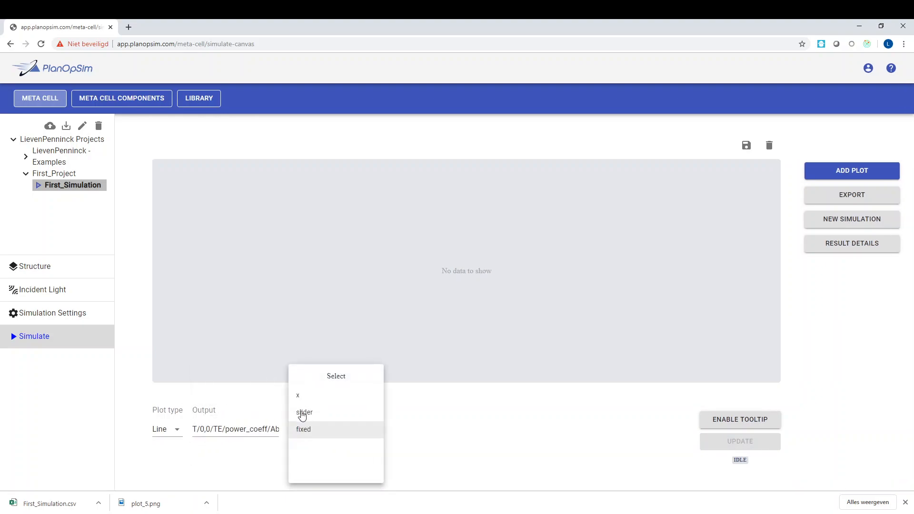
pyautogui.click(303, 399)
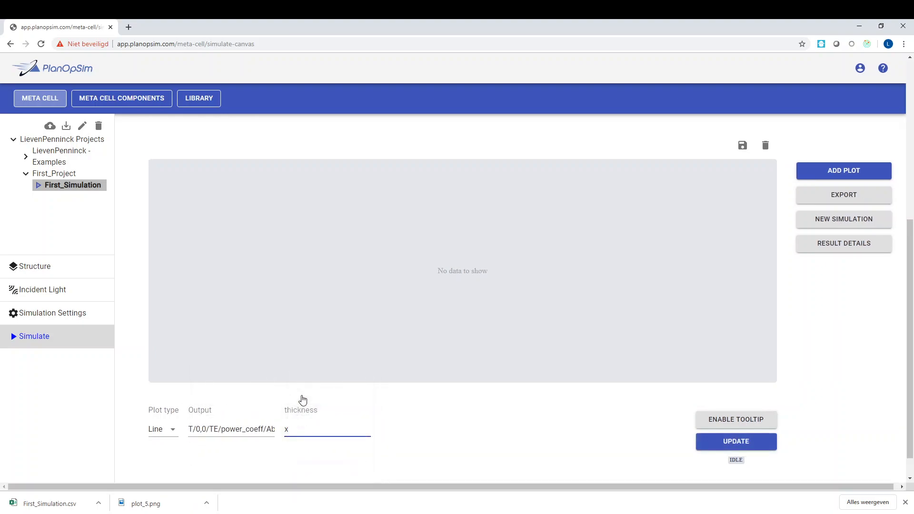
pyautogui.click(737, 442)
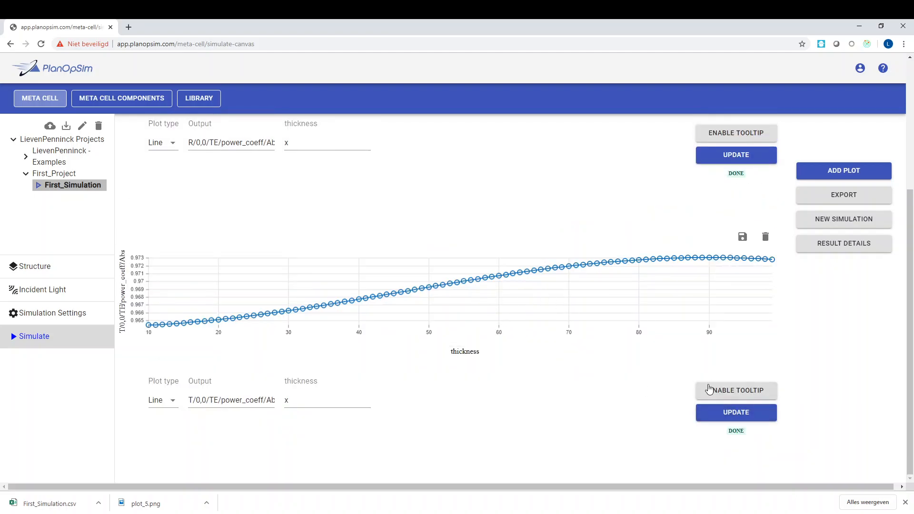
pyautogui.scroll(4, 654, 353)
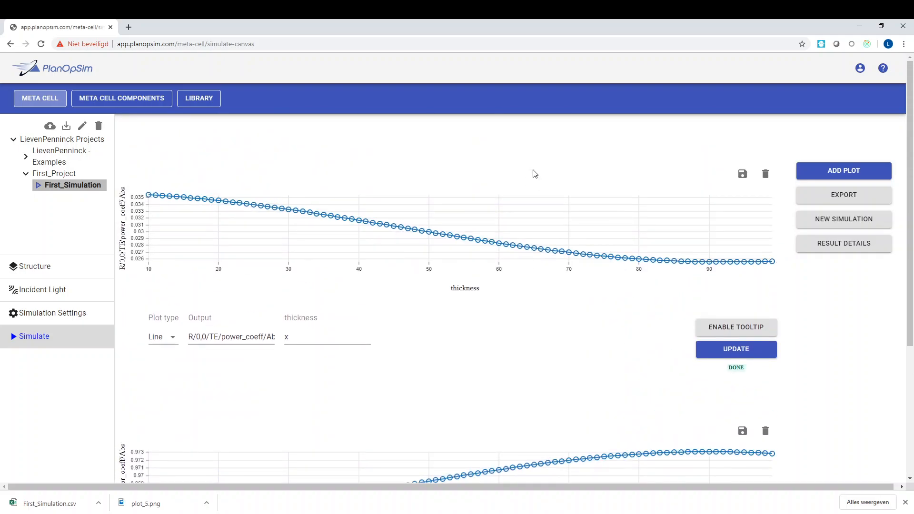
# Export the simulation results as a PDF report.
pyautogui.scroll(-4, 578, 343)
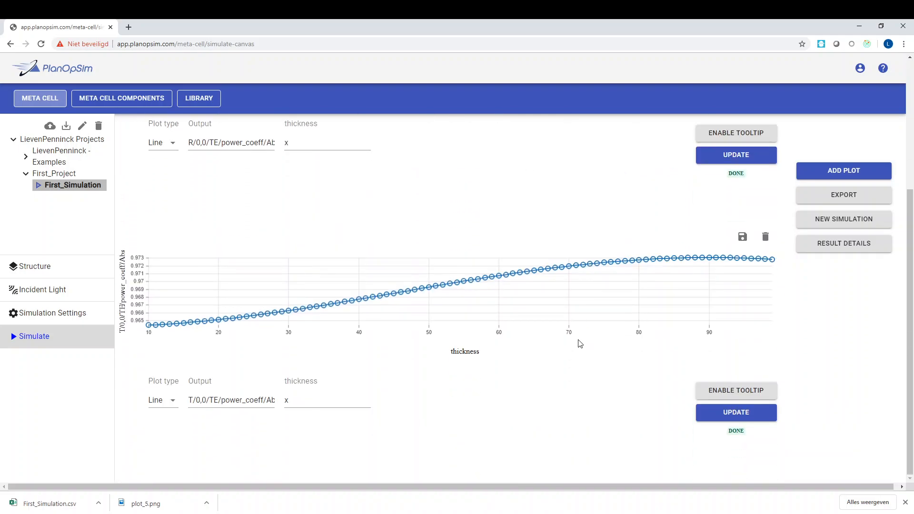
pyautogui.scroll(4, 609, 281)
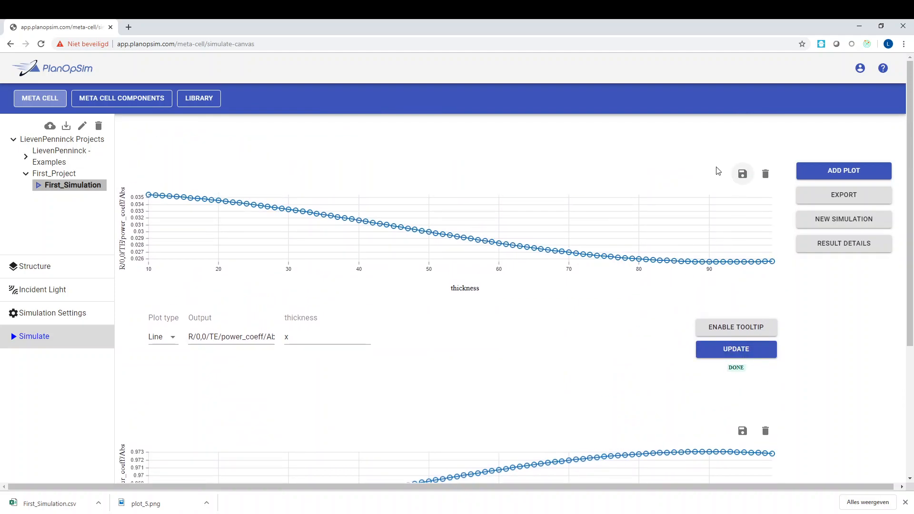
pyautogui.scroll(-2, 608, 313)
pyautogui.scroll(-2, 602, 363)
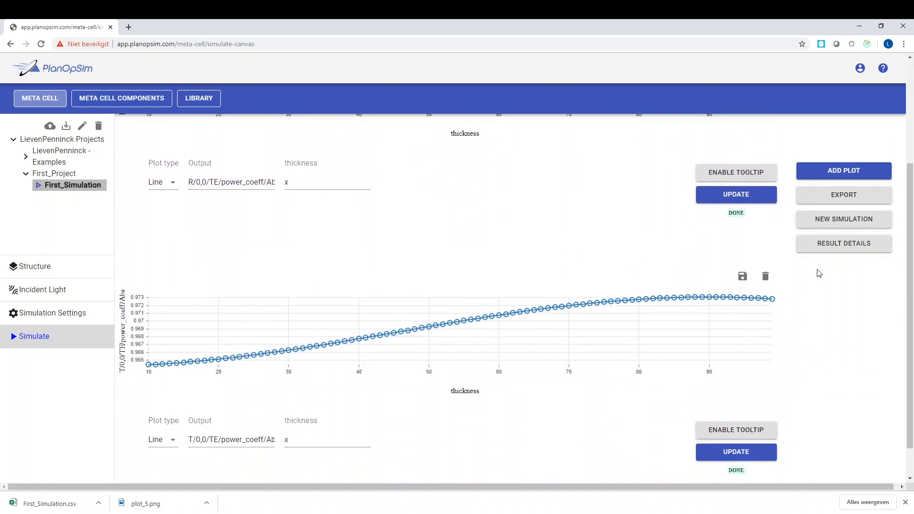
pyautogui.click(846, 199)
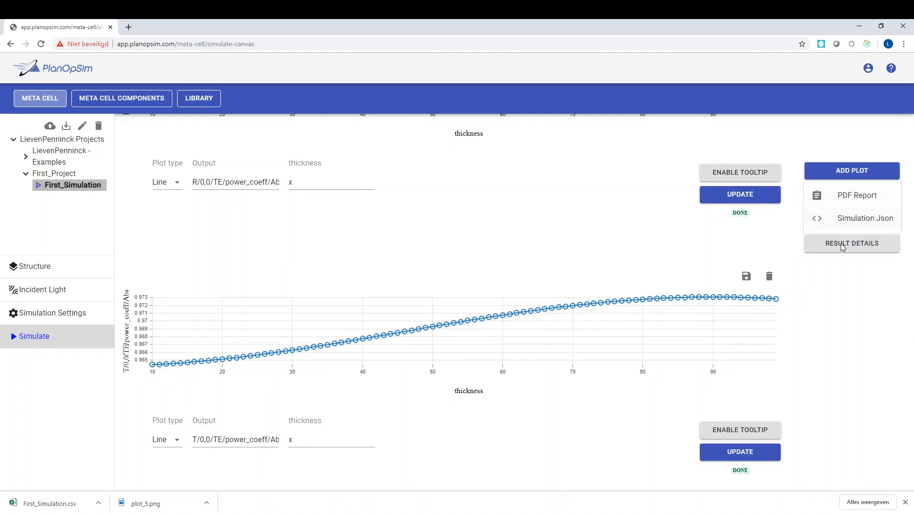
pyautogui.click(853, 199)
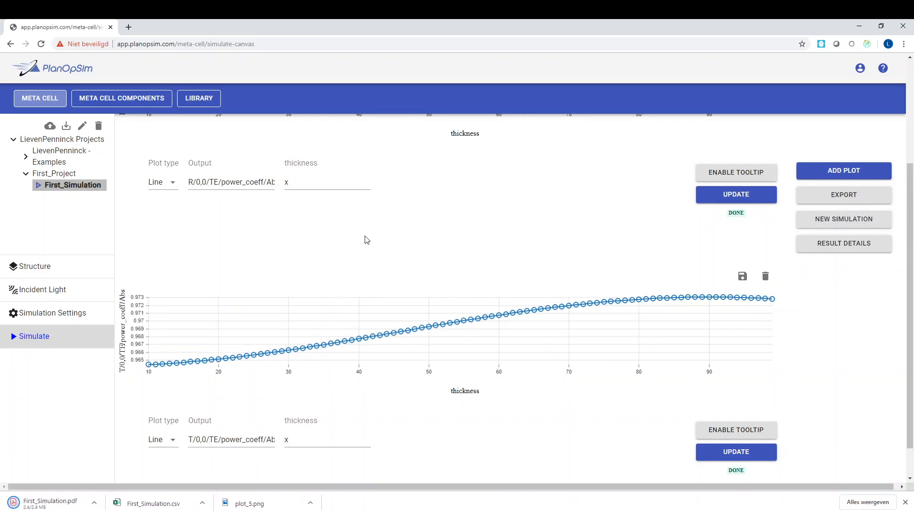
pyautogui.scroll(2, 390, 195)
pyautogui.scroll(-3, 418, 177)
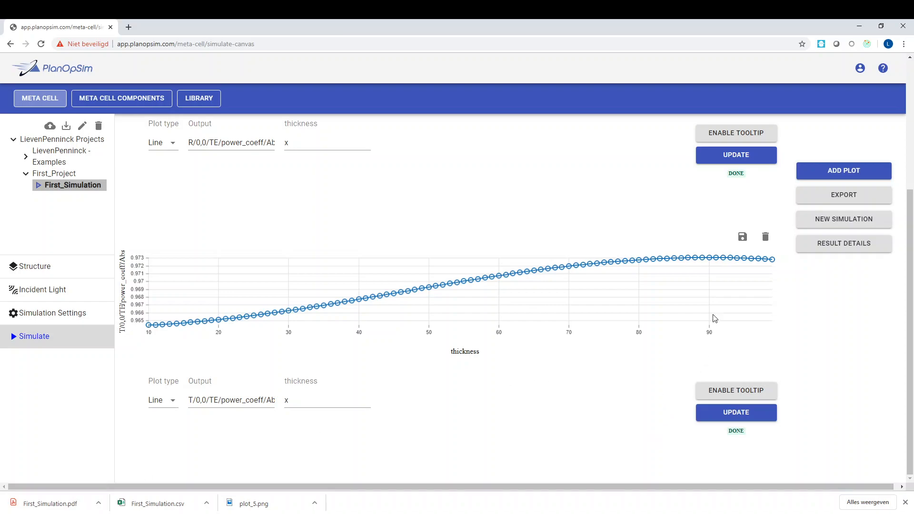
pyautogui.scroll(1, 767, 237)
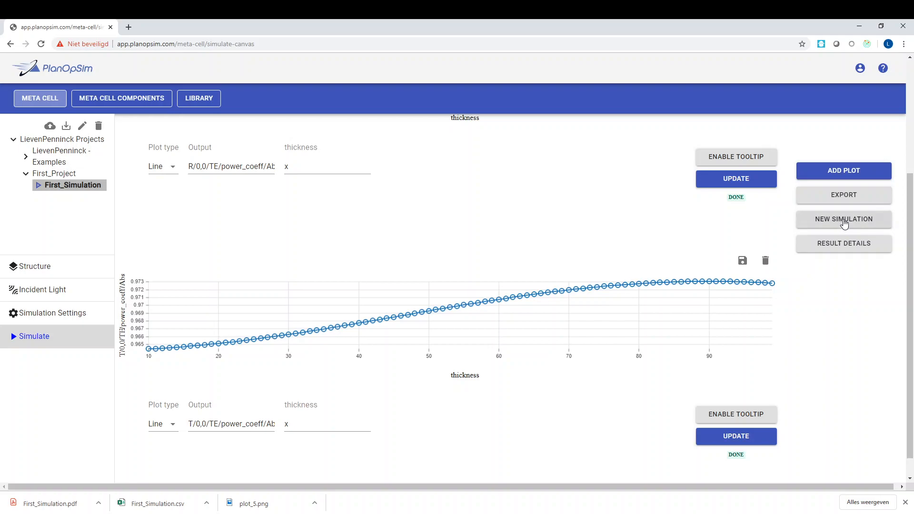
pyautogui.scroll(2, 844, 223)
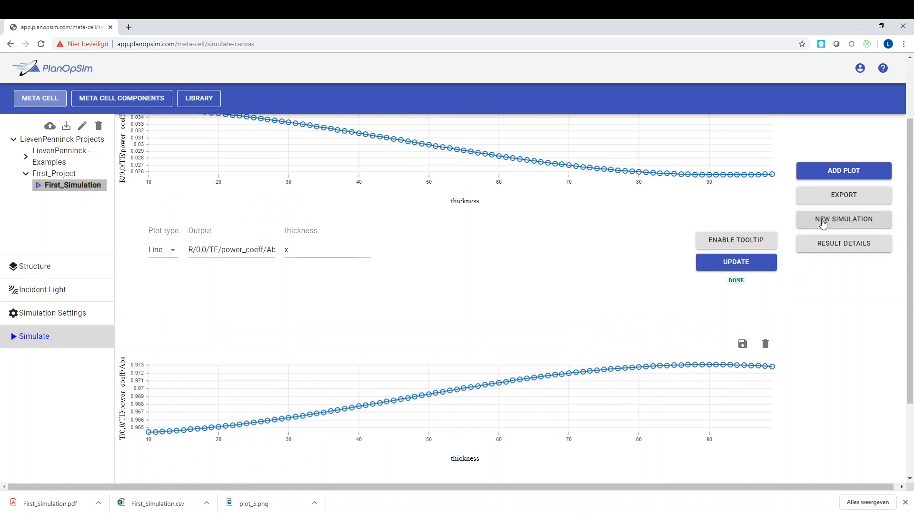
# Change the coating layer's material to TiO2 in the simulation's structure.
pyautogui.click(42, 269)
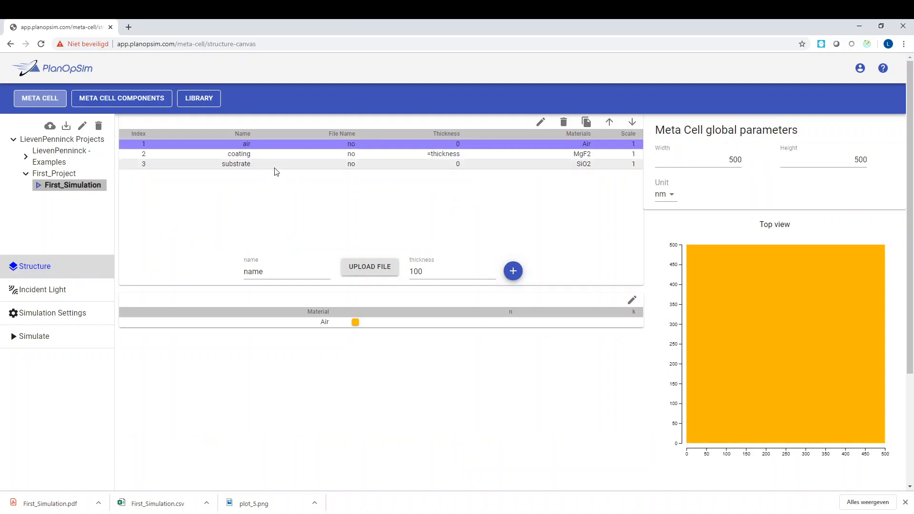
pyautogui.click(248, 155)
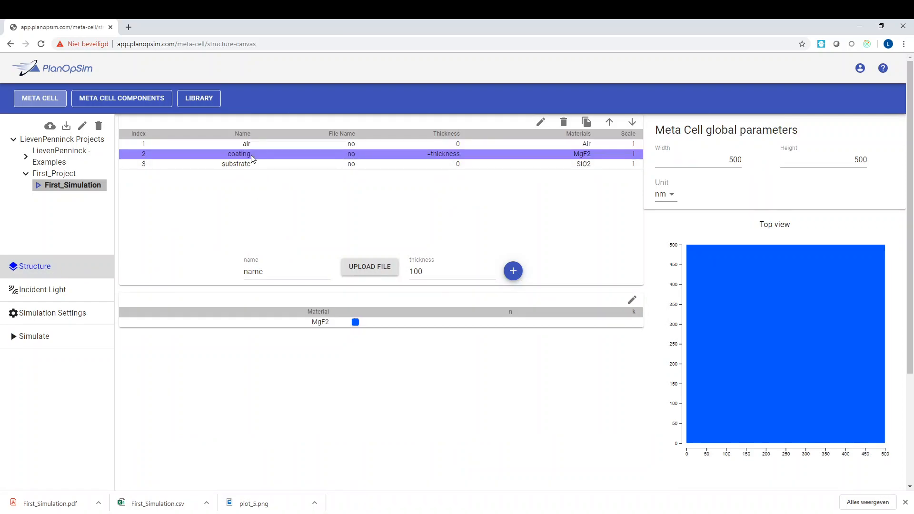
pyautogui.click(323, 323)
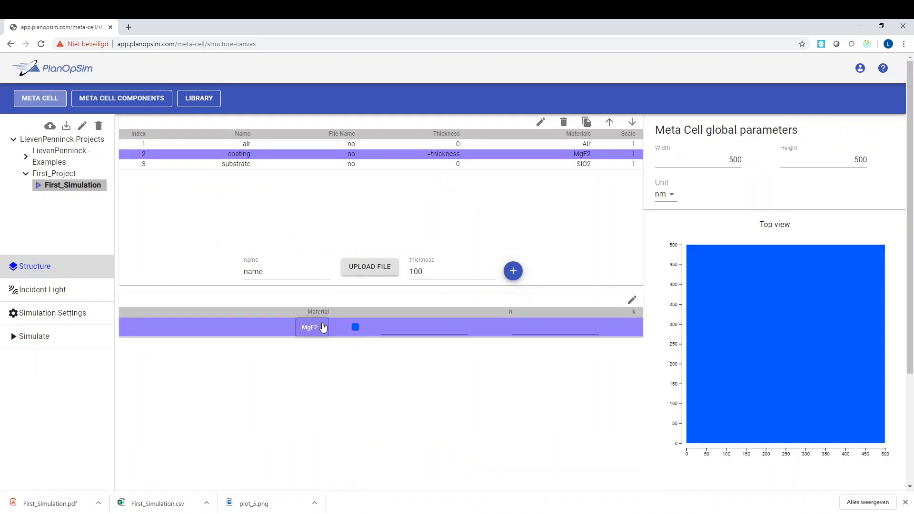
pyautogui.click(323, 327)
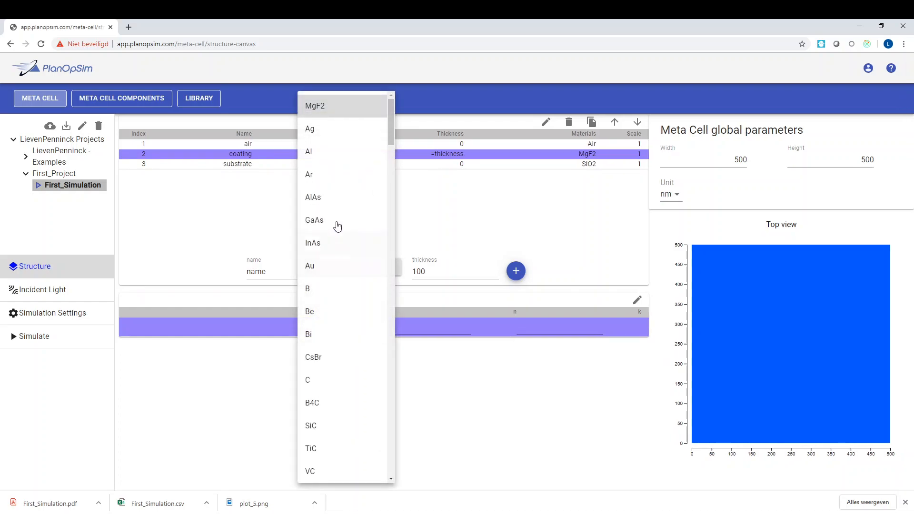
pyautogui.scroll(-3, 343, 224)
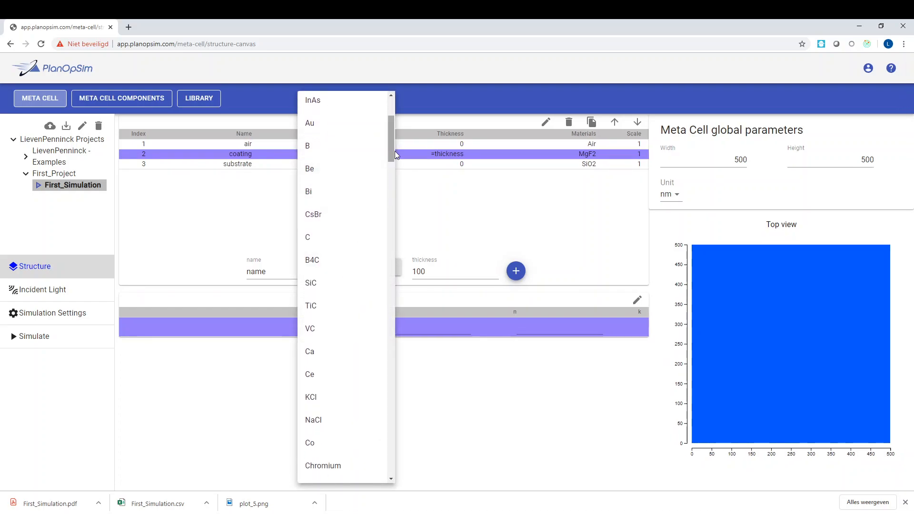
pyautogui.scroll(-1, 393, 151)
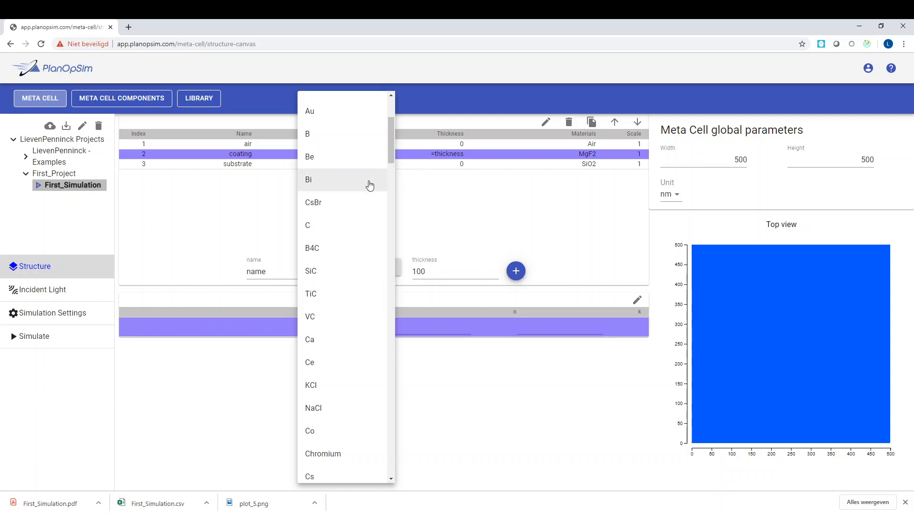
pyautogui.moveTo(390, 150); pyautogui.dragTo(388, 300)
pyautogui.click(332, 271)
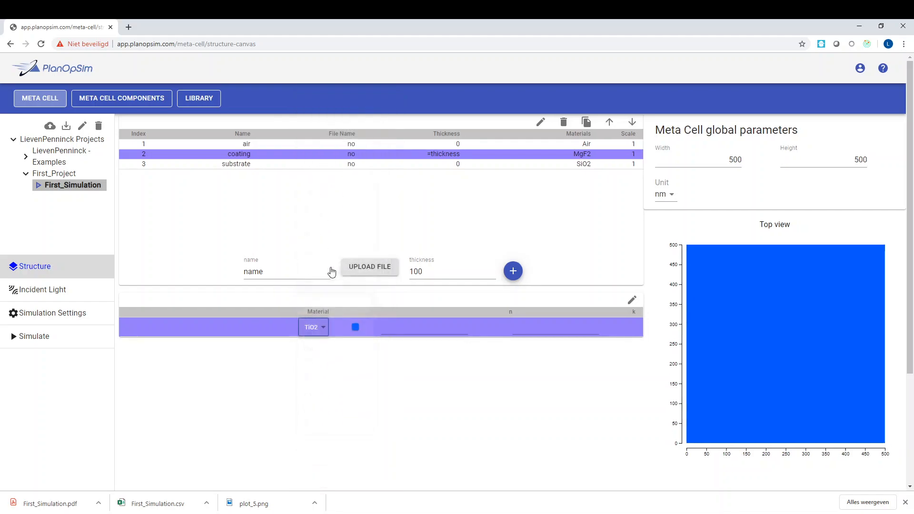
pyautogui.click(377, 333)
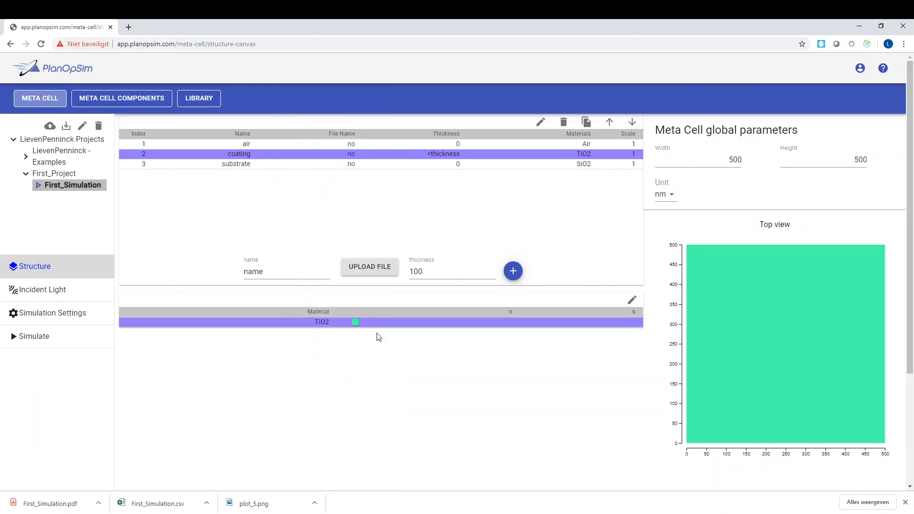
# Run a new simulation with the modified structure, agreeing to overwrite the previous results.
pyautogui.click(68, 347)
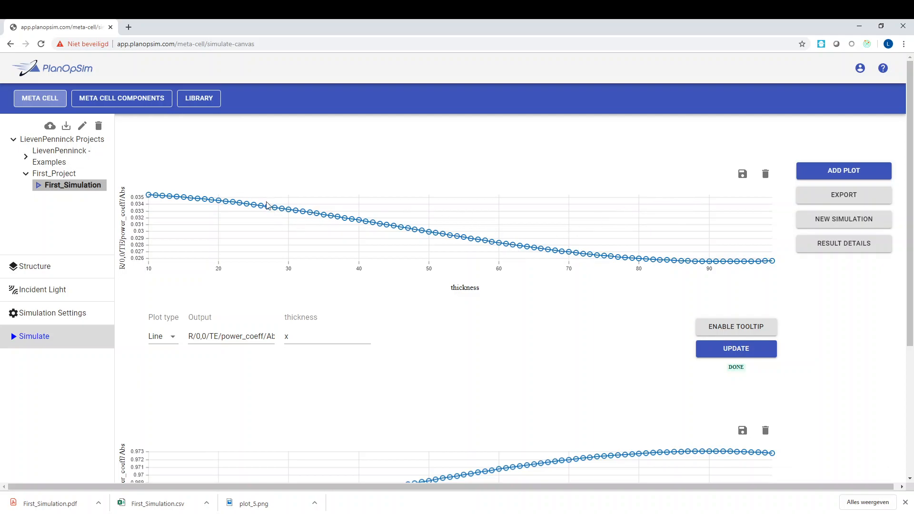
pyautogui.scroll(-4, 518, 264)
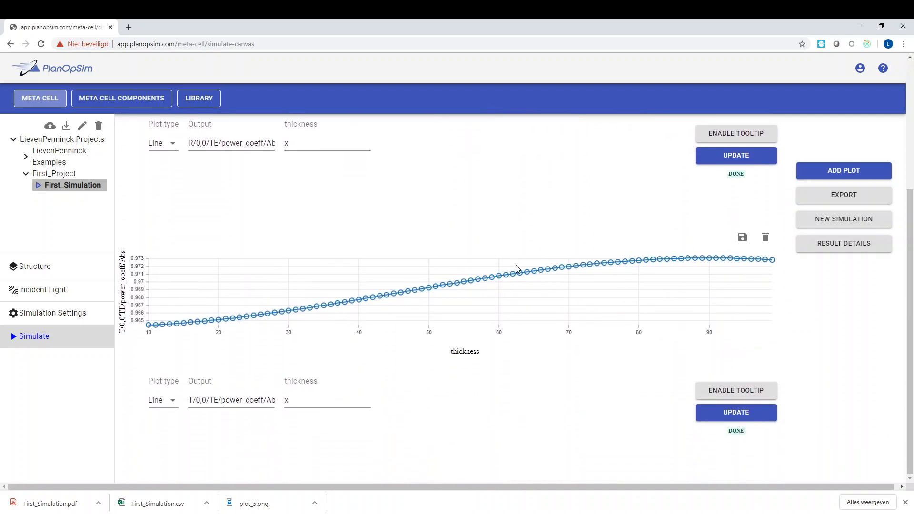
pyautogui.scroll(3, 521, 277)
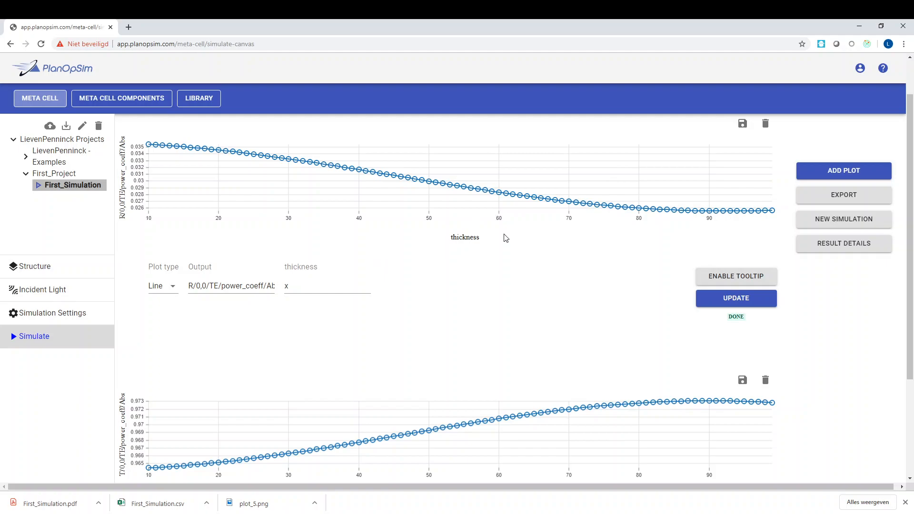
pyautogui.scroll(1, 665, 280)
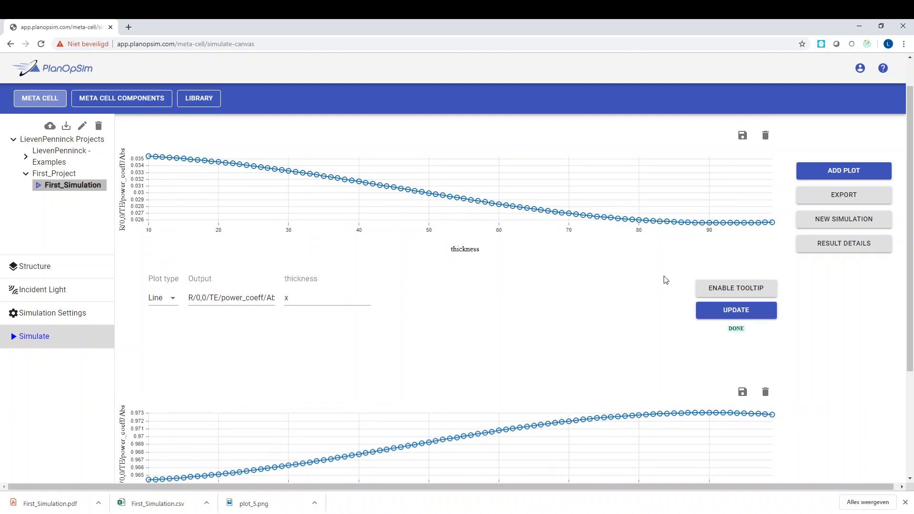
pyautogui.click(862, 220)
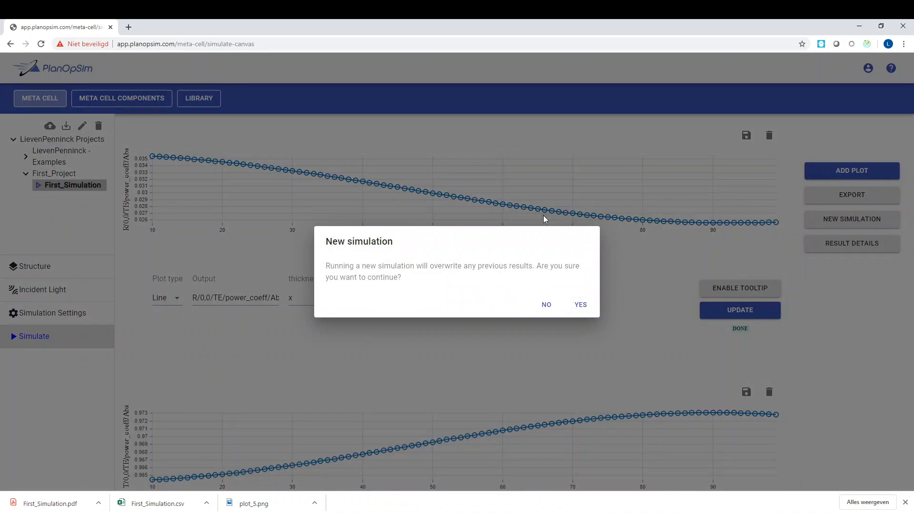
pyautogui.click(586, 310)
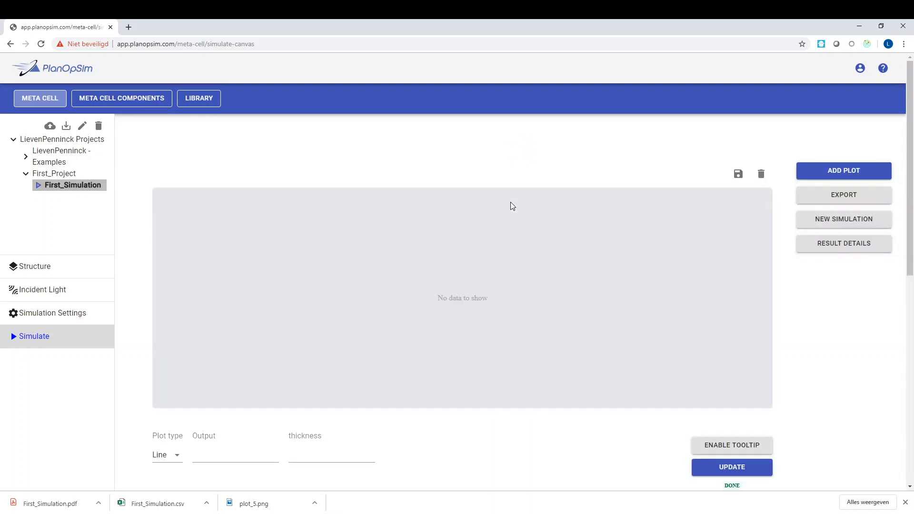
pyautogui.scroll(-3, 511, 205)
pyautogui.scroll(-3, 511, 216)
pyautogui.scroll(6, 512, 219)
pyautogui.scroll(-3, 467, 217)
pyautogui.scroll(3, 469, 215)
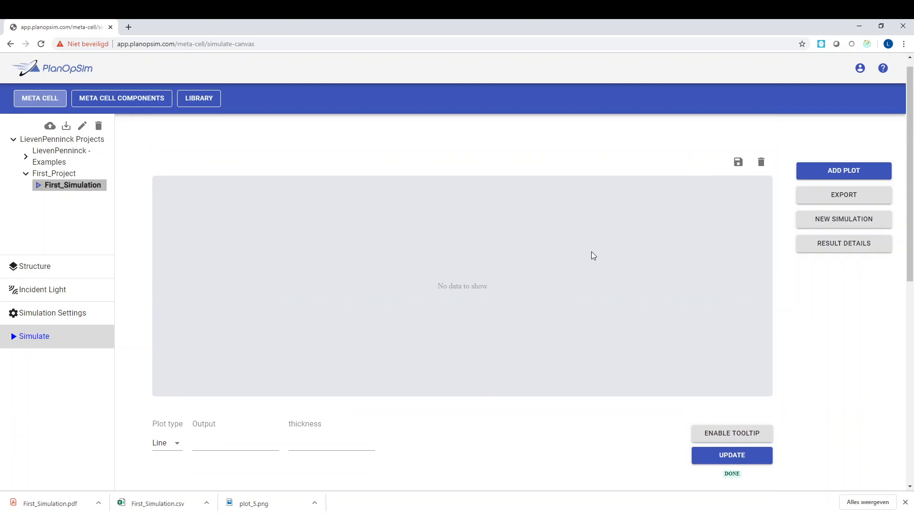
# View the configuration in the new simulation's result details, then close it.
pyautogui.click(843, 247)
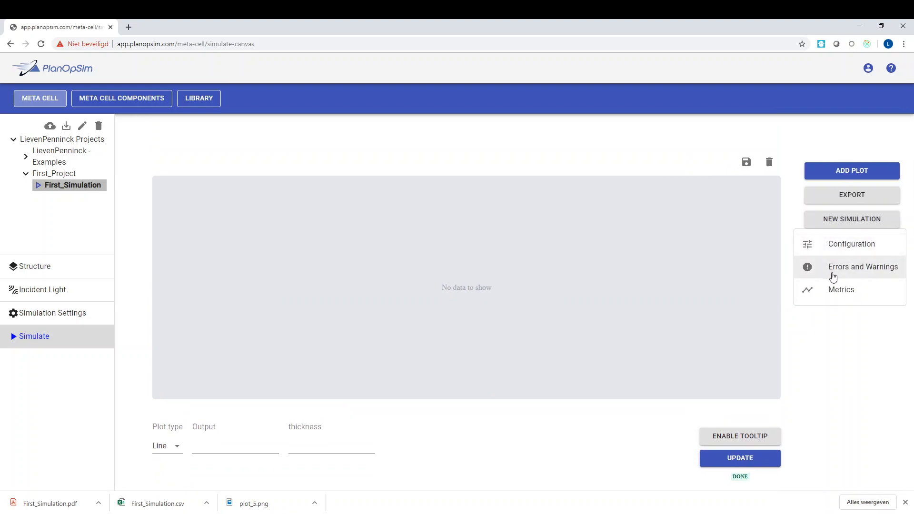
pyautogui.click(835, 246)
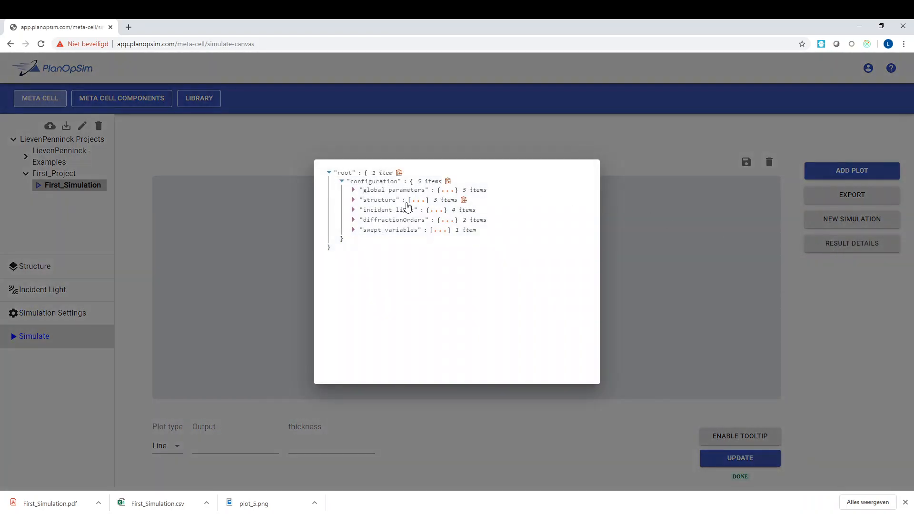
pyautogui.click(352, 151)
# Inspect the errors and warnings entries in the result details and close the view.
pyautogui.click(874, 246)
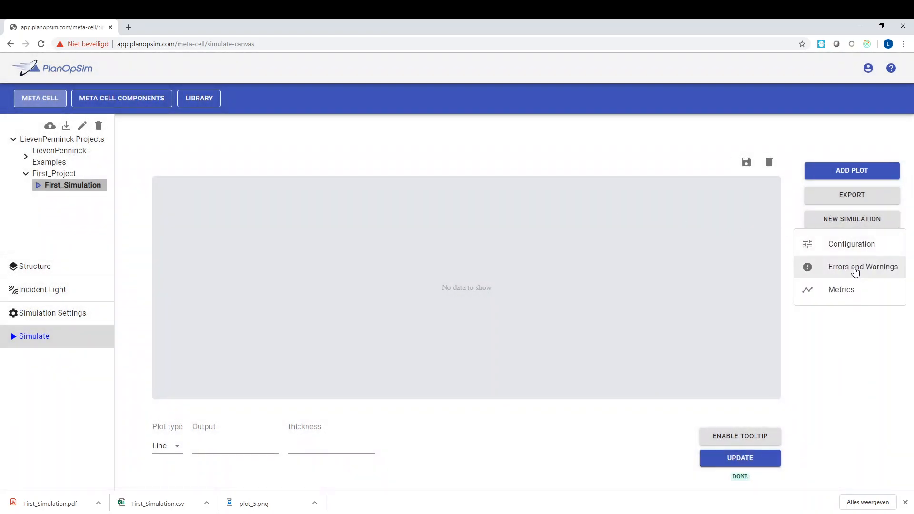
pyautogui.click(855, 270)
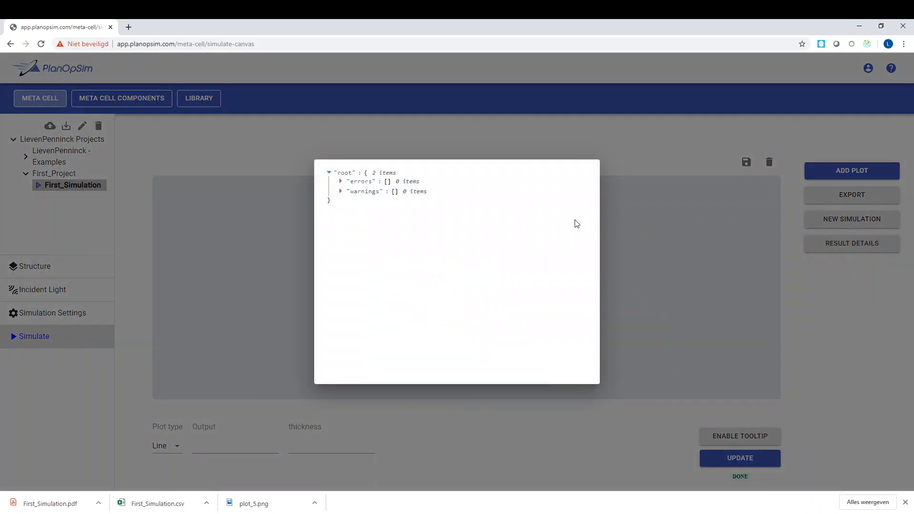
pyautogui.click(342, 182)
pyautogui.click(340, 199)
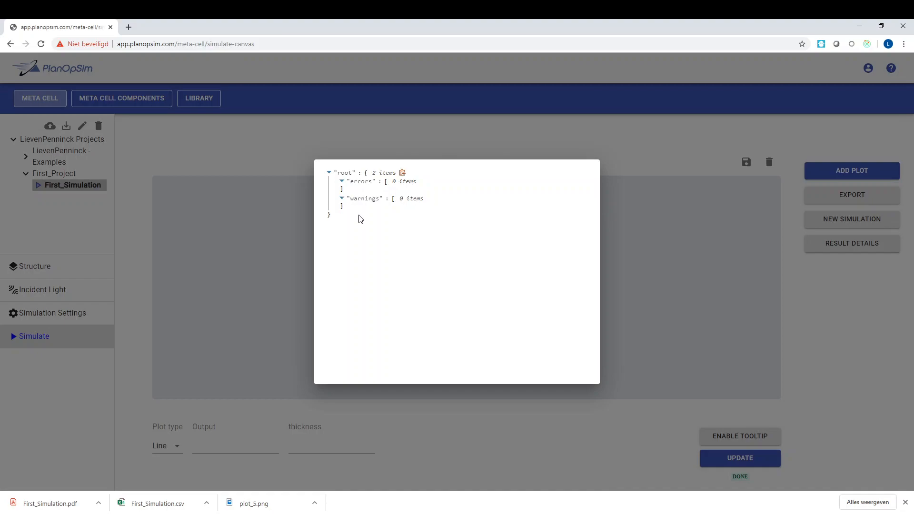
pyautogui.click(341, 181)
pyautogui.click(342, 191)
pyautogui.click(329, 173)
pyautogui.click(505, 144)
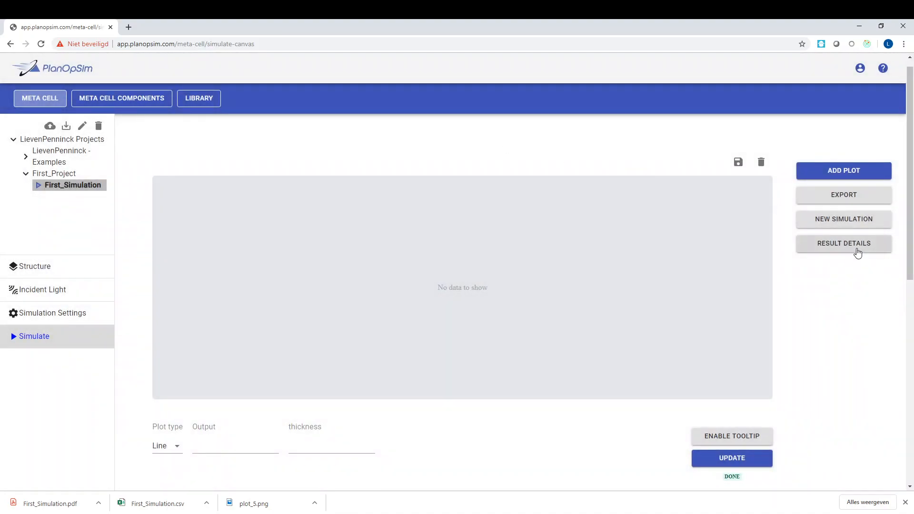
# Check the simulation's duration and memory metrics in the result details and close them.
pyautogui.click(858, 253)
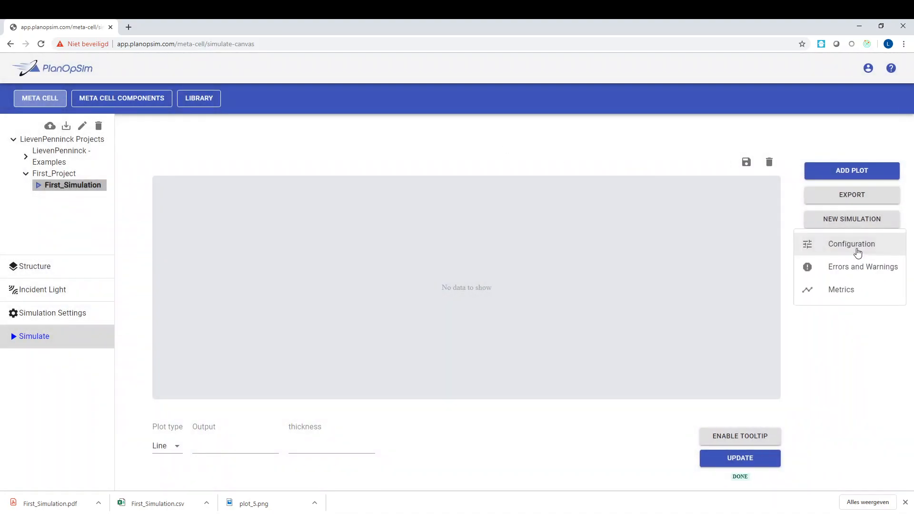
pyautogui.click(839, 292)
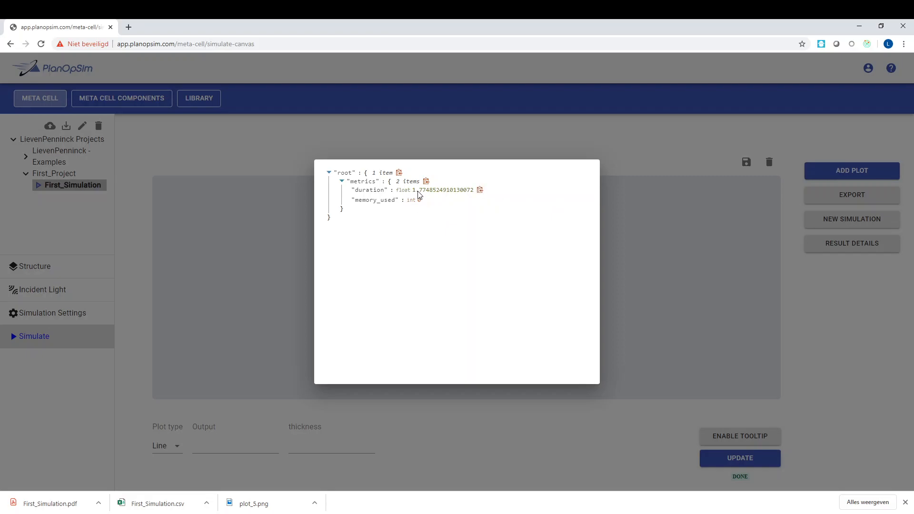
pyautogui.click(325, 150)
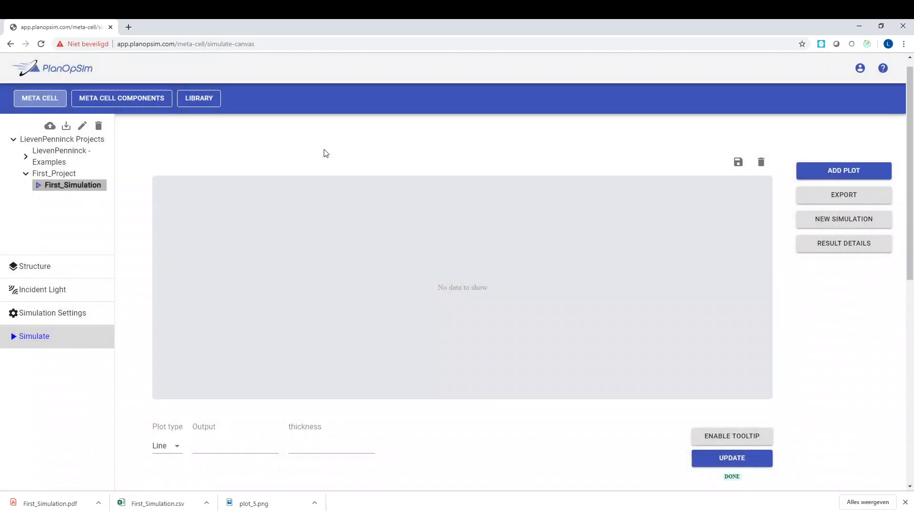
# Export the new simulation as a Simulation Json file.
pyautogui.click(845, 198)
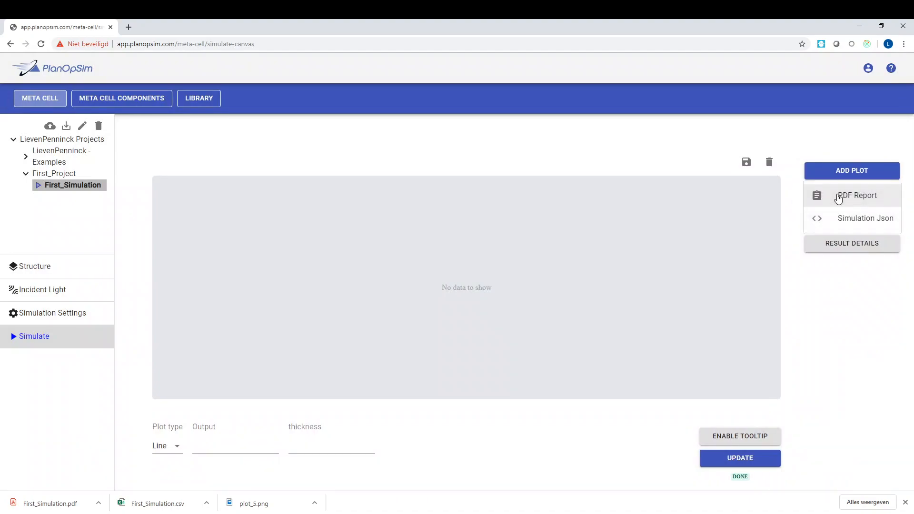
pyautogui.click(771, 151)
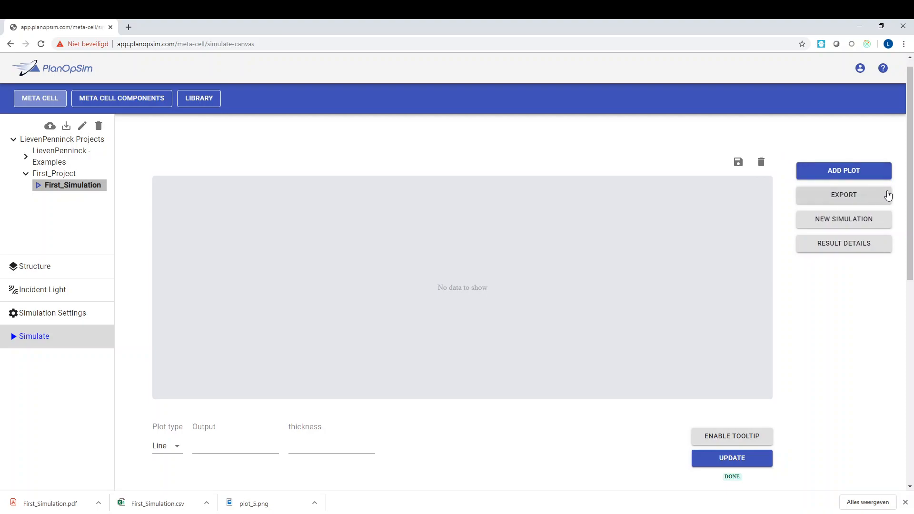
pyautogui.click(833, 200)
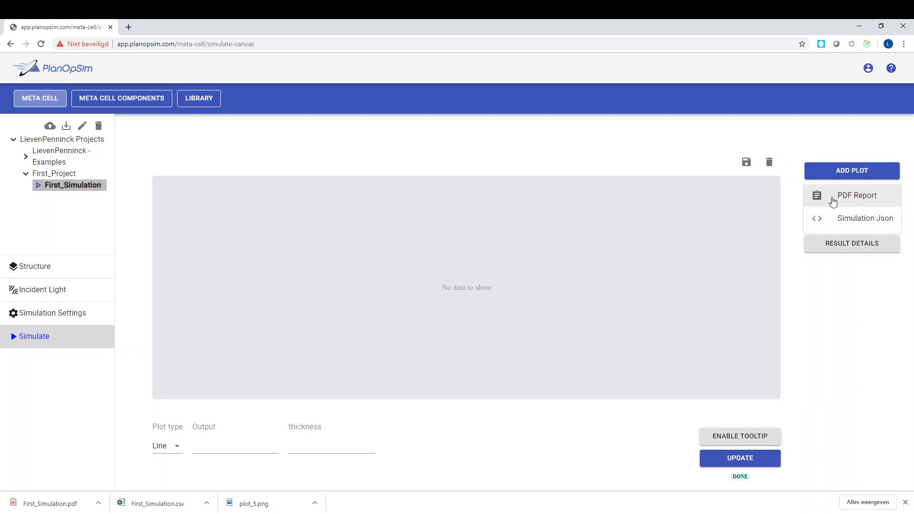
pyautogui.click(851, 221)
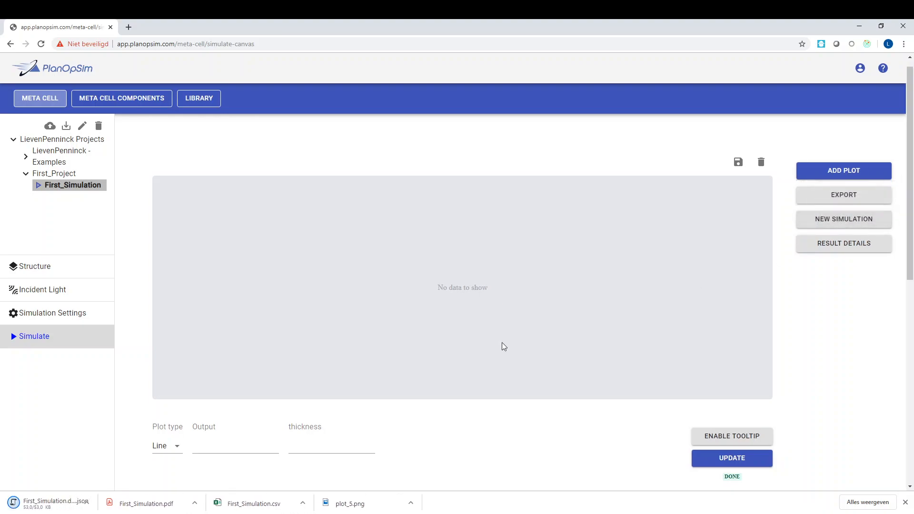